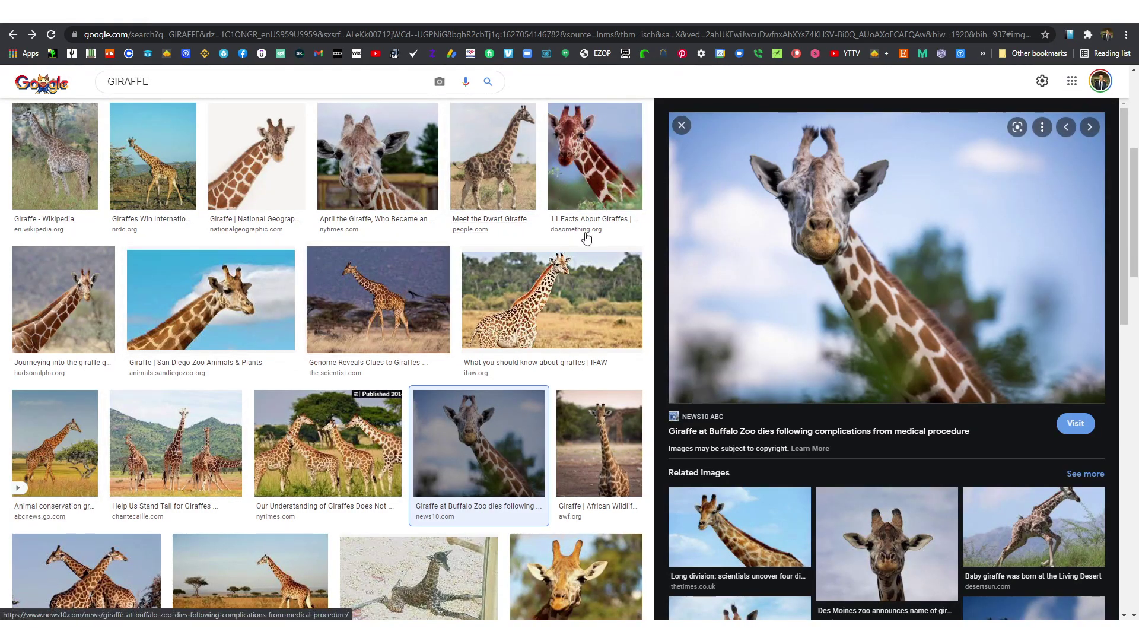
Preview the giraffe and biometric butterfly reference images among the WINGS VORONOI results
click(259, 165)
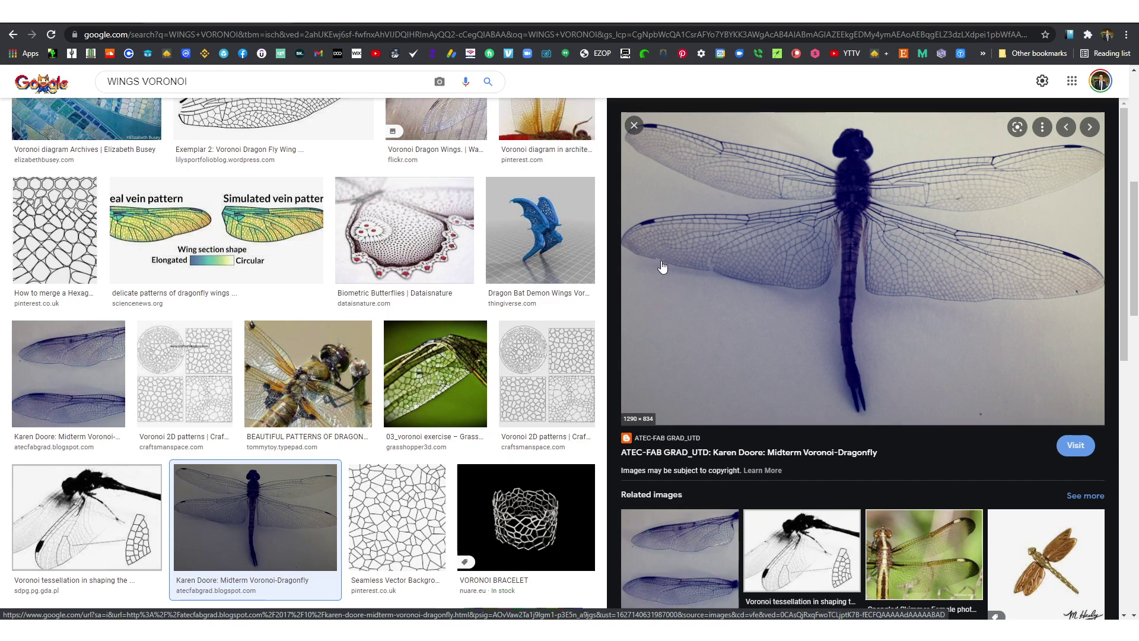
click(438, 224)
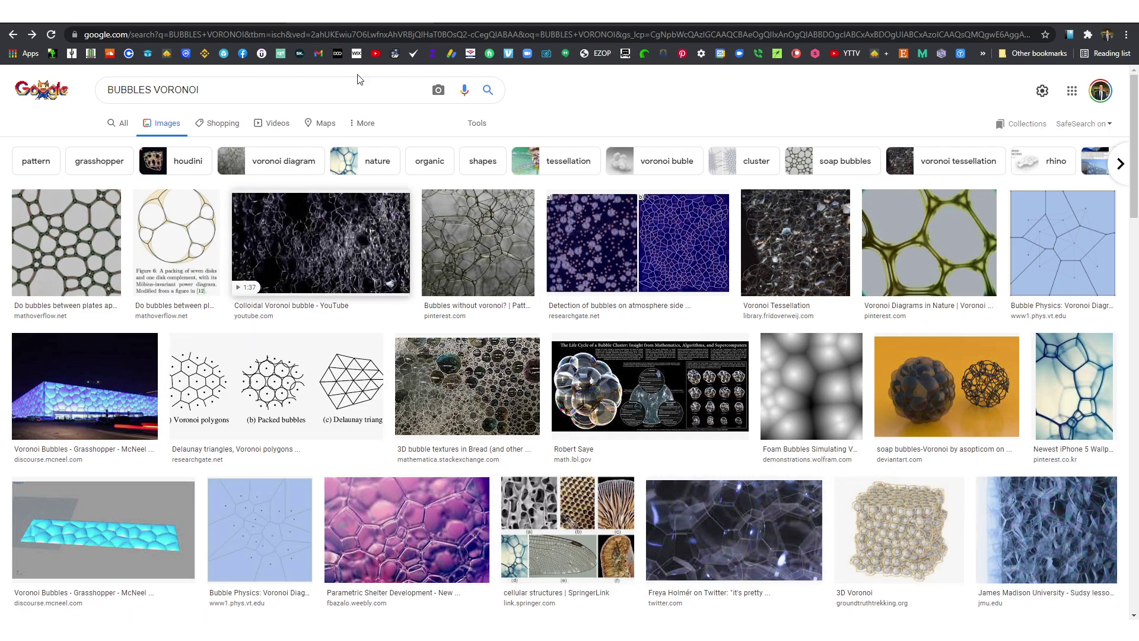
Preview the 3D bubble, soap foam and Bubble Physics Voronoi diagram images
click(485, 382)
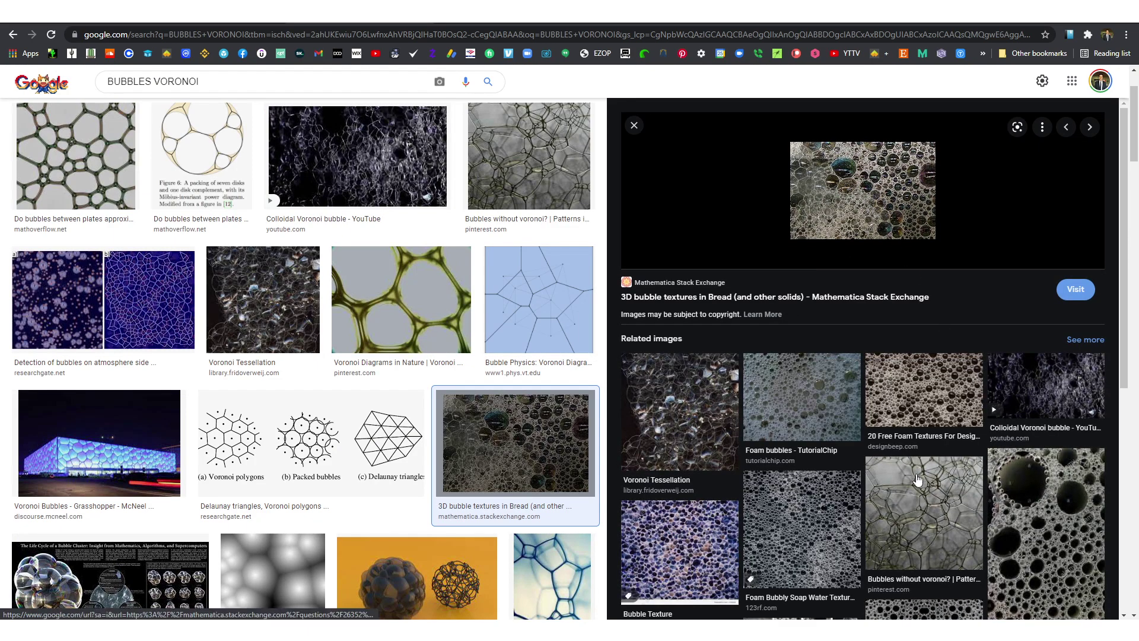
click(902, 516)
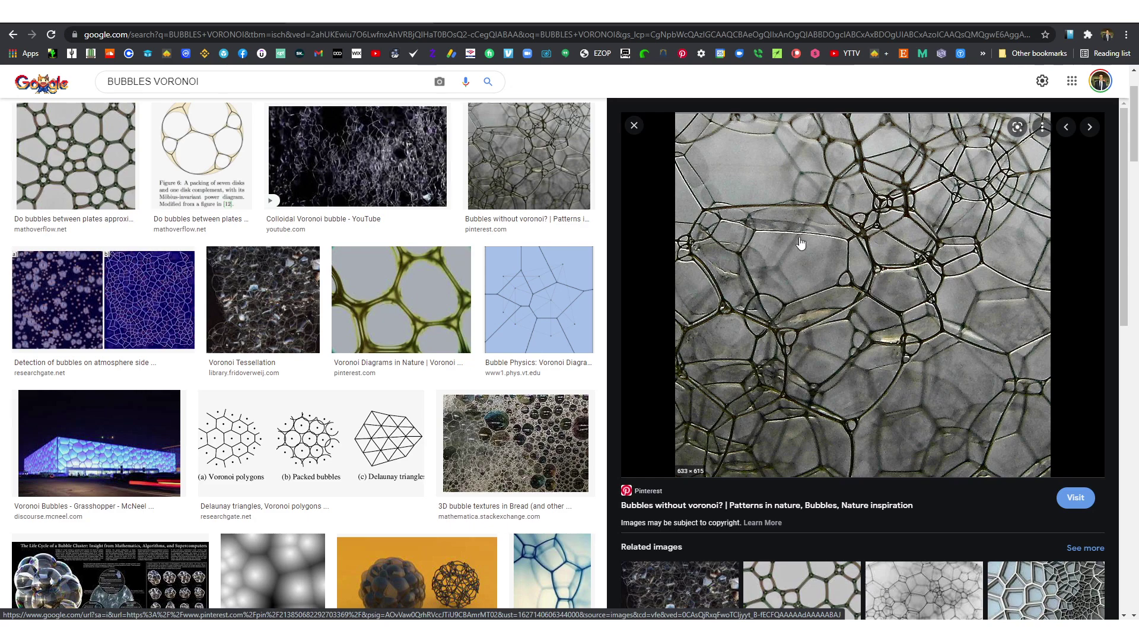
click(531, 302)
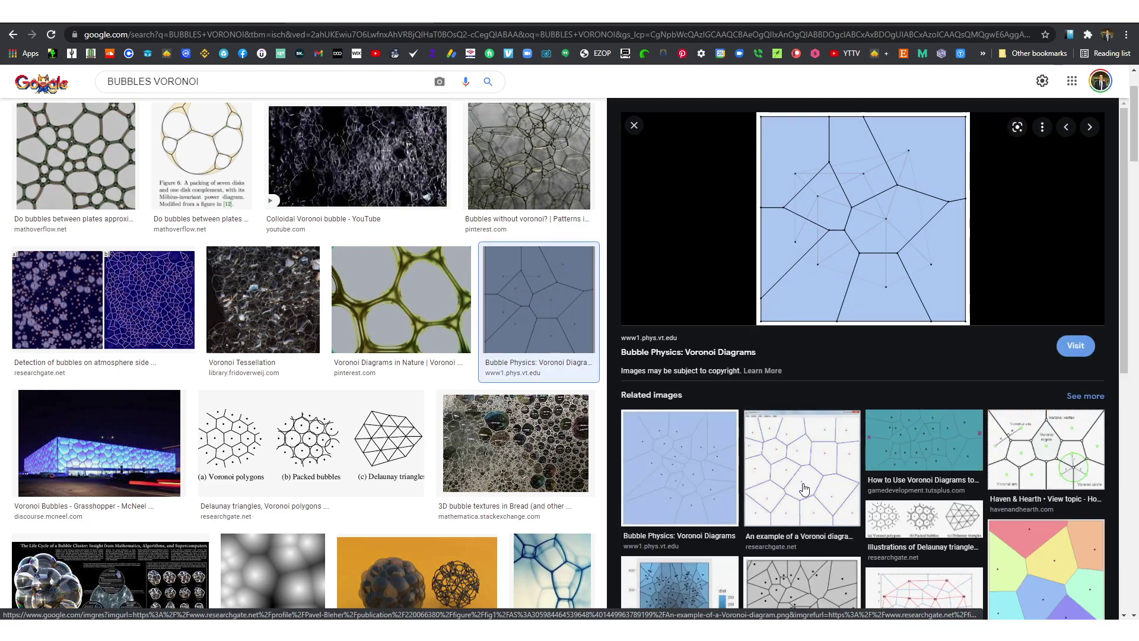
click(804, 488)
scroll(807, 385, down, 3)
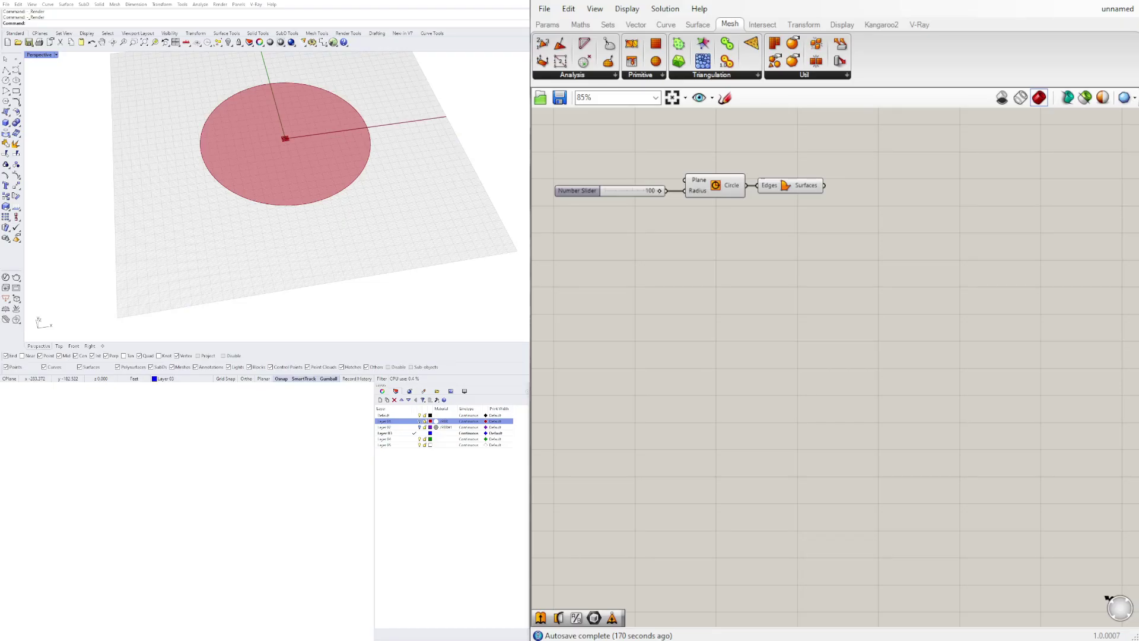
Add a Populate Geometry component from Vector > Grid and feed it the Boundary Surfaces disc
click(787, 195)
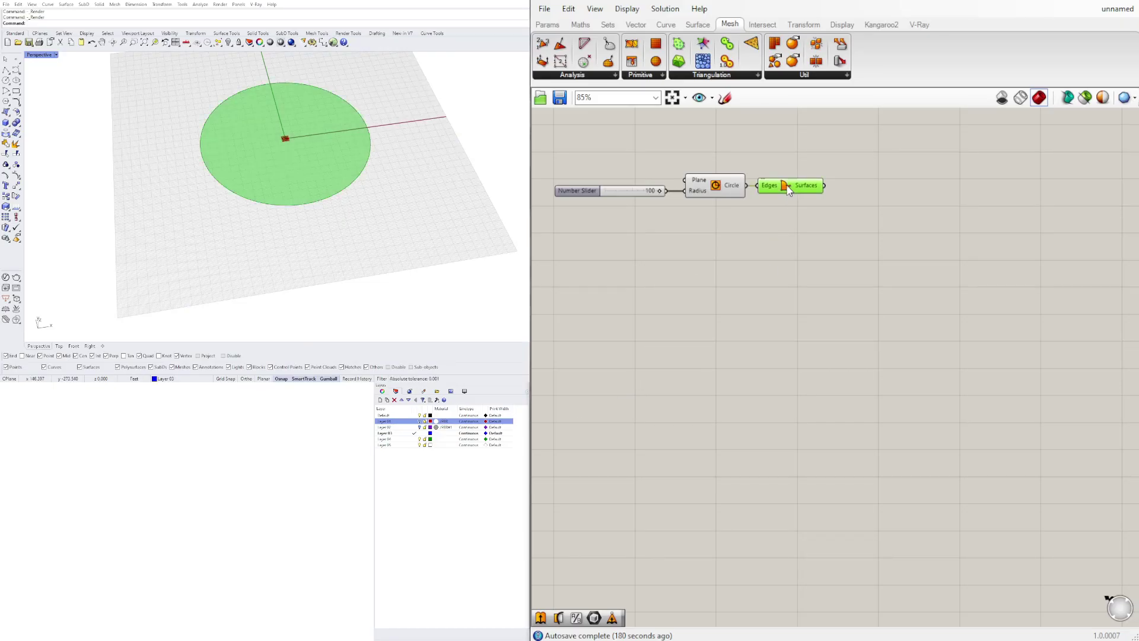
click(831, 246)
right_drag(854, 236, 917, 266)
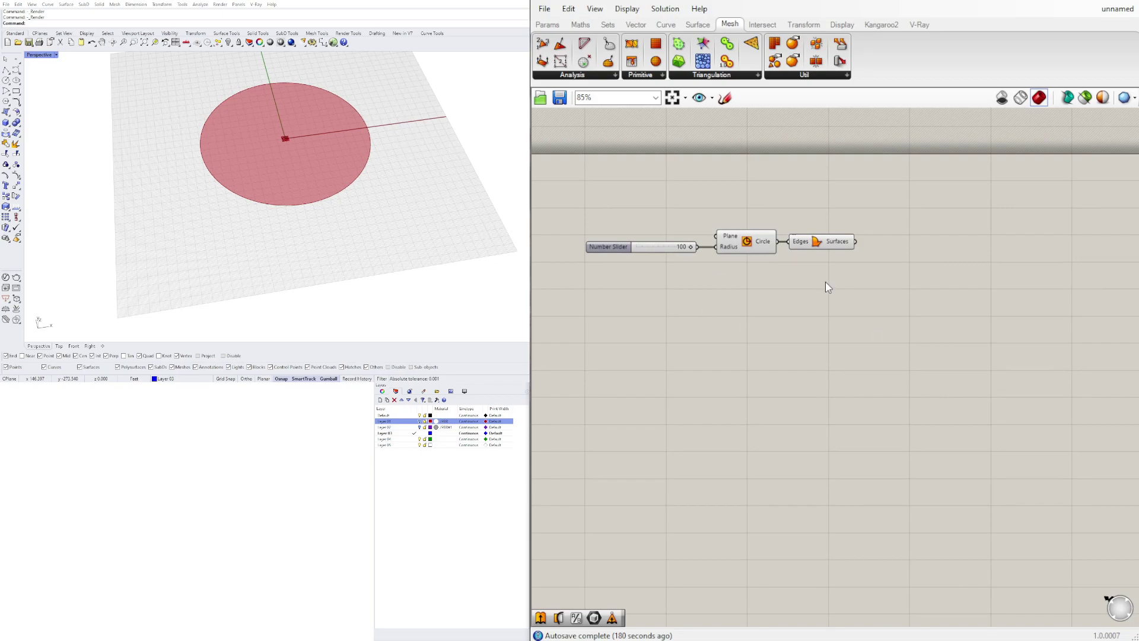
click(635, 24)
click(610, 73)
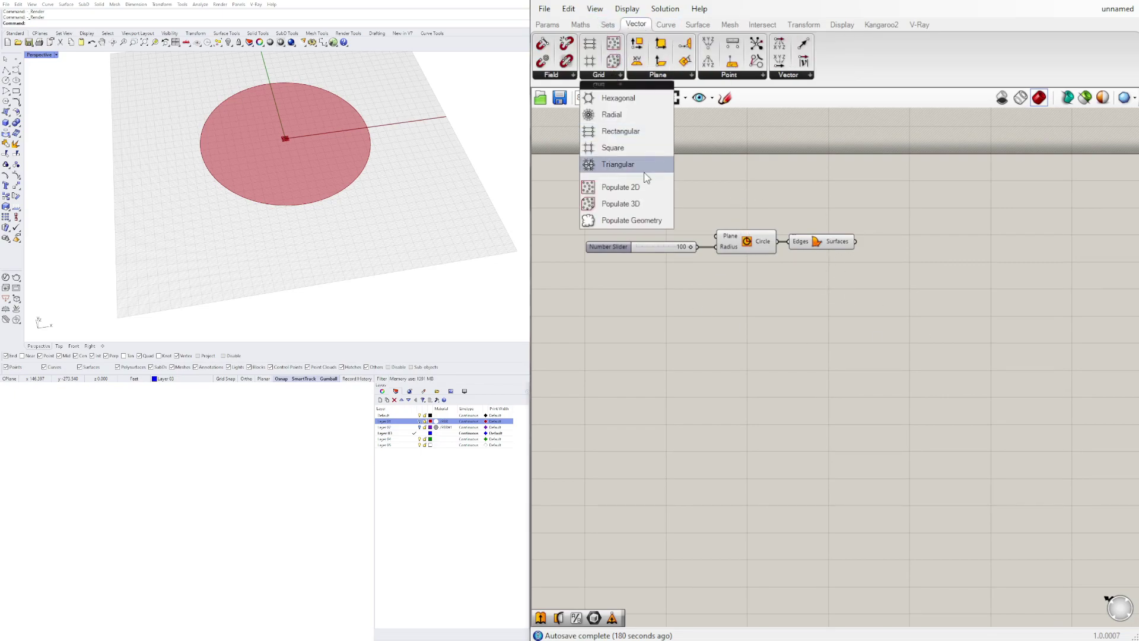
drag(608, 218, 945, 293)
drag(855, 241, 956, 300)
click(958, 521)
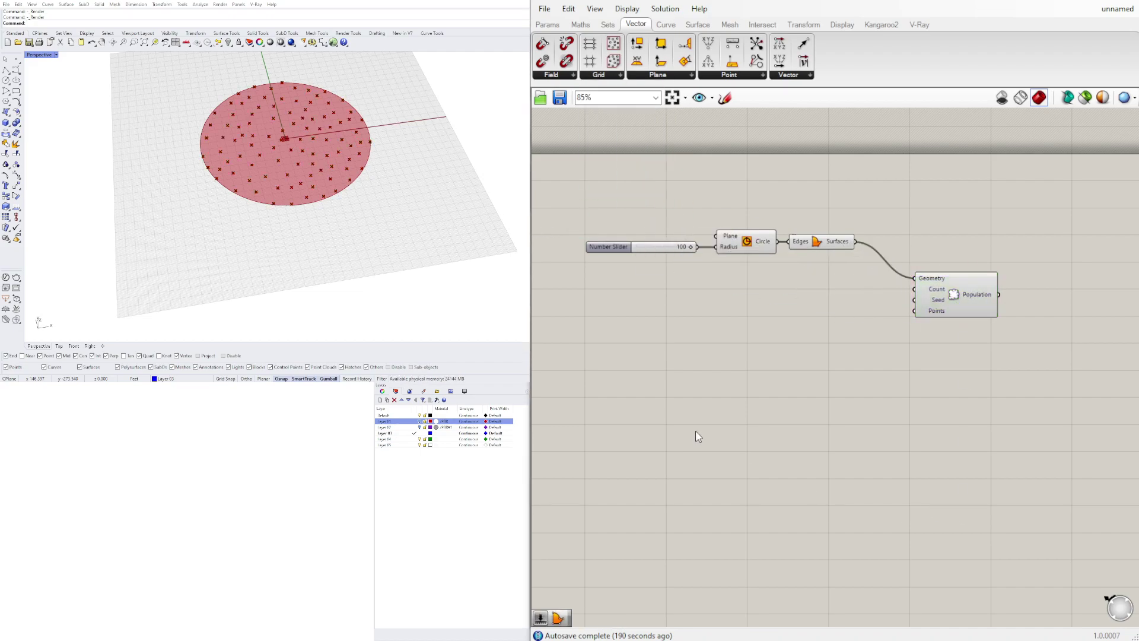
click(955, 290)
click(828, 248)
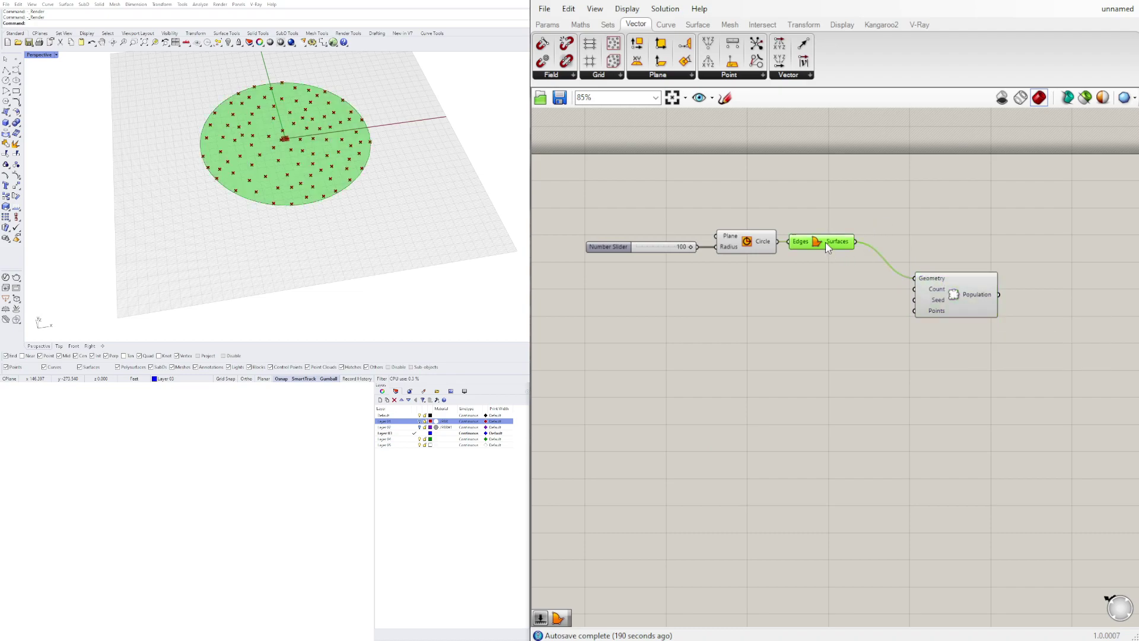
drag(959, 285, 923, 260)
Add a Voronoi component via the VOR search and feed it the random population points
double_click(987, 293)
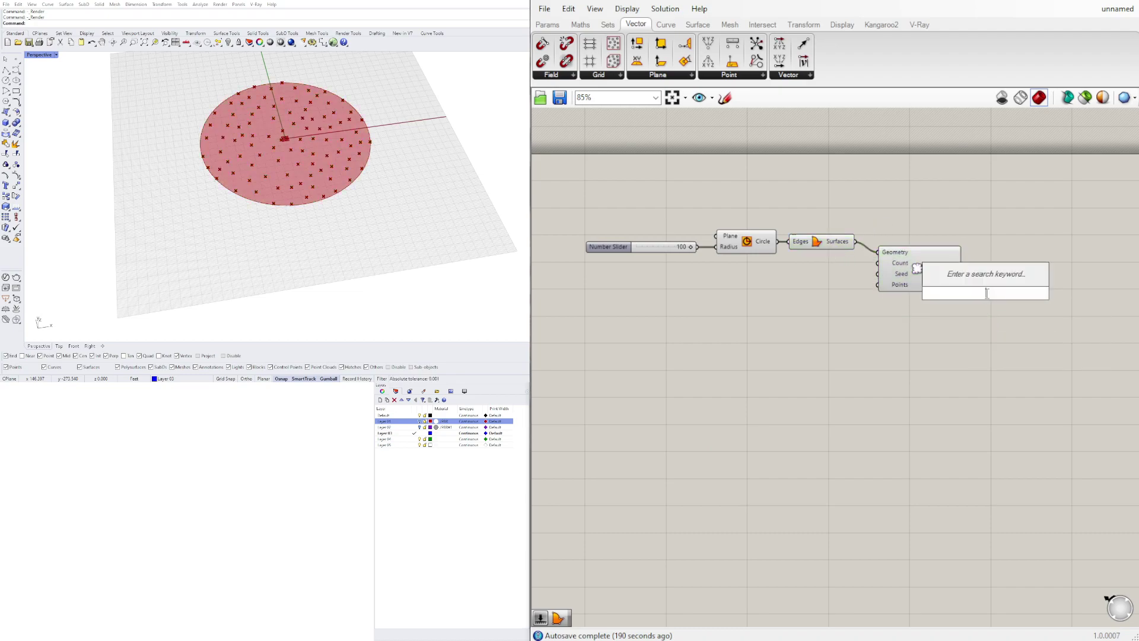
text(VOR)
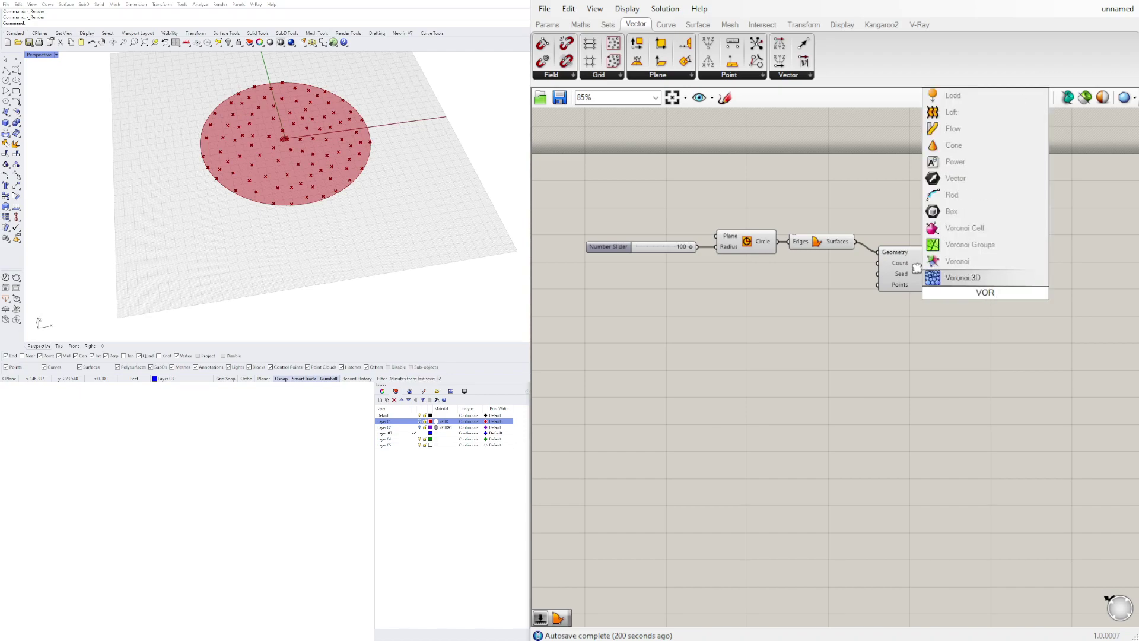
click(973, 261)
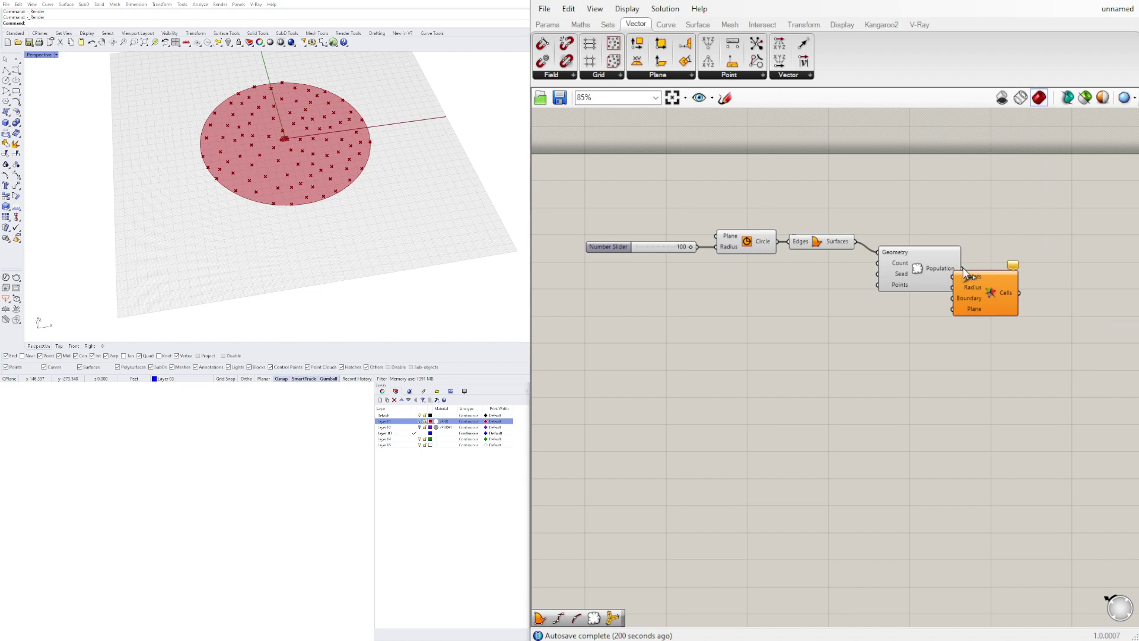
drag(962, 269, 1019, 294)
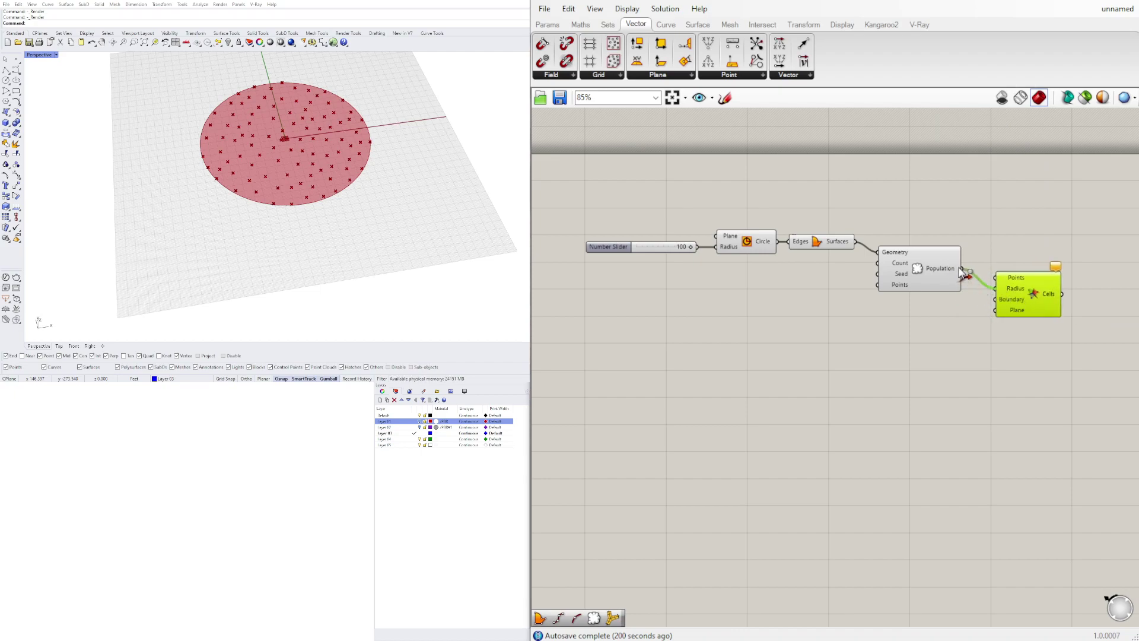
drag(962, 269, 996, 277)
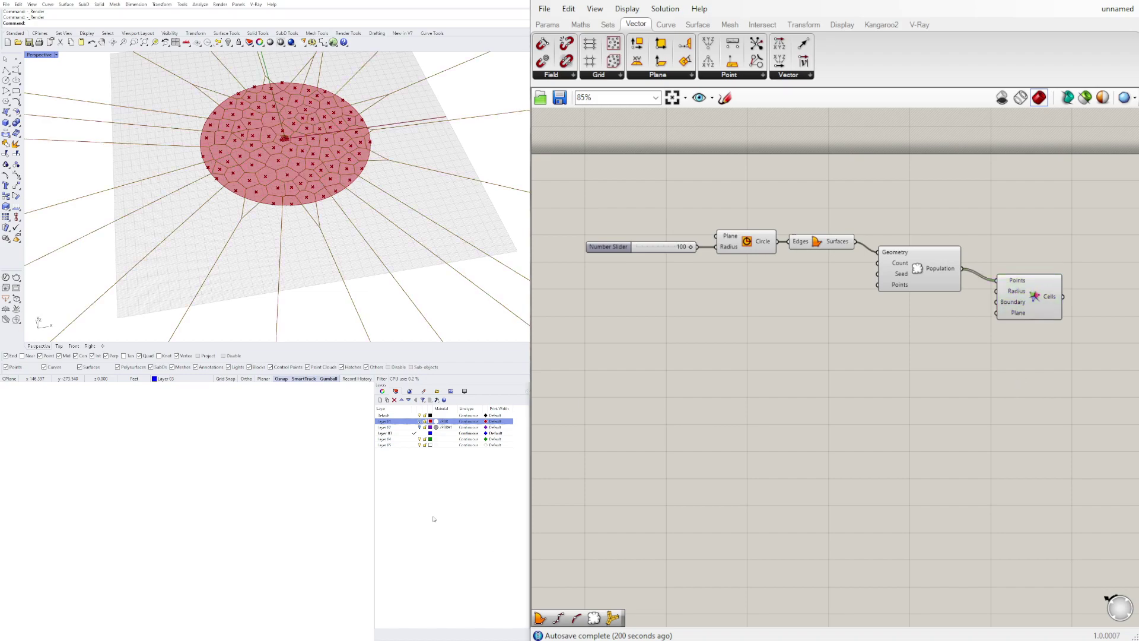
scroll(789, 300, up, 1)
Wire a new number slider into the Population Seed and set it to 3
double_click(813, 304)
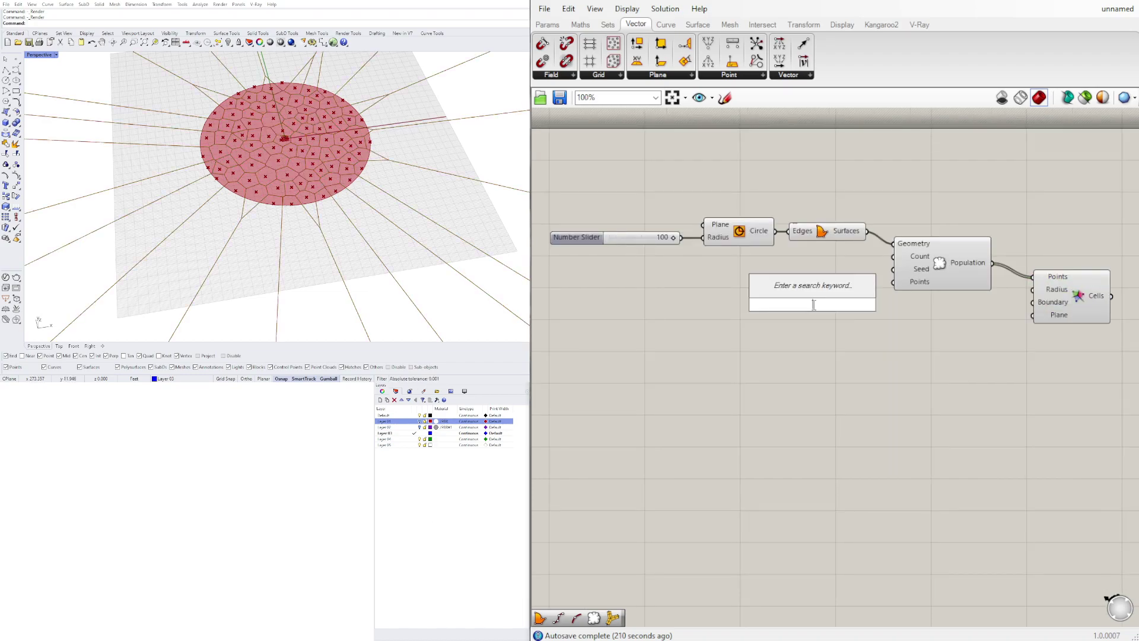
text(2)
key(Return)
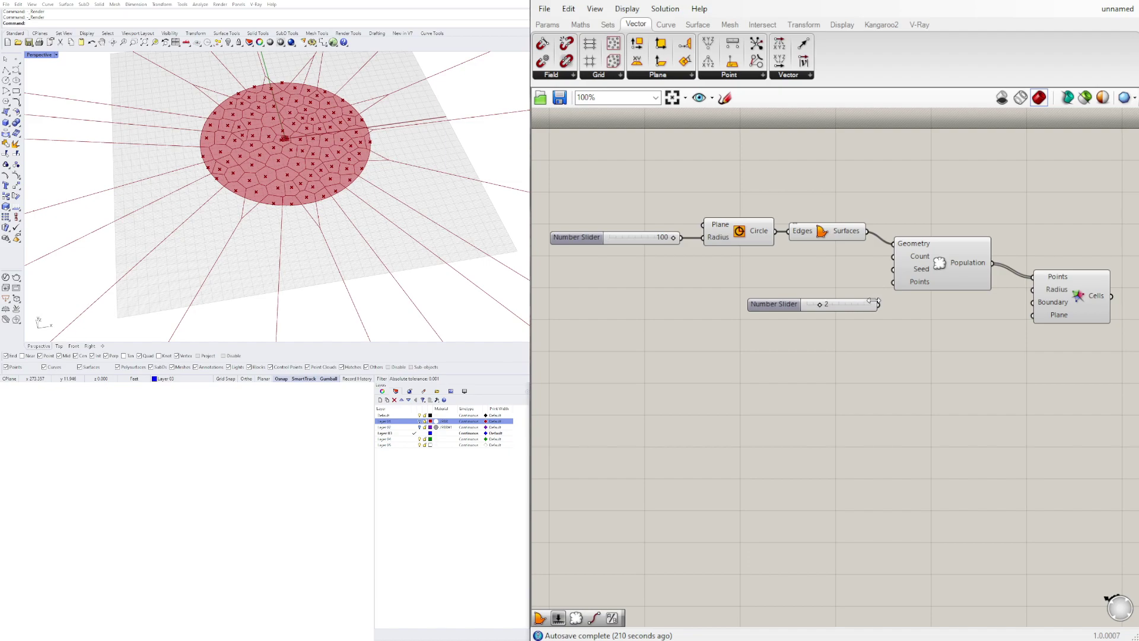
drag(878, 305, 893, 269)
scroll(808, 302, up, 3)
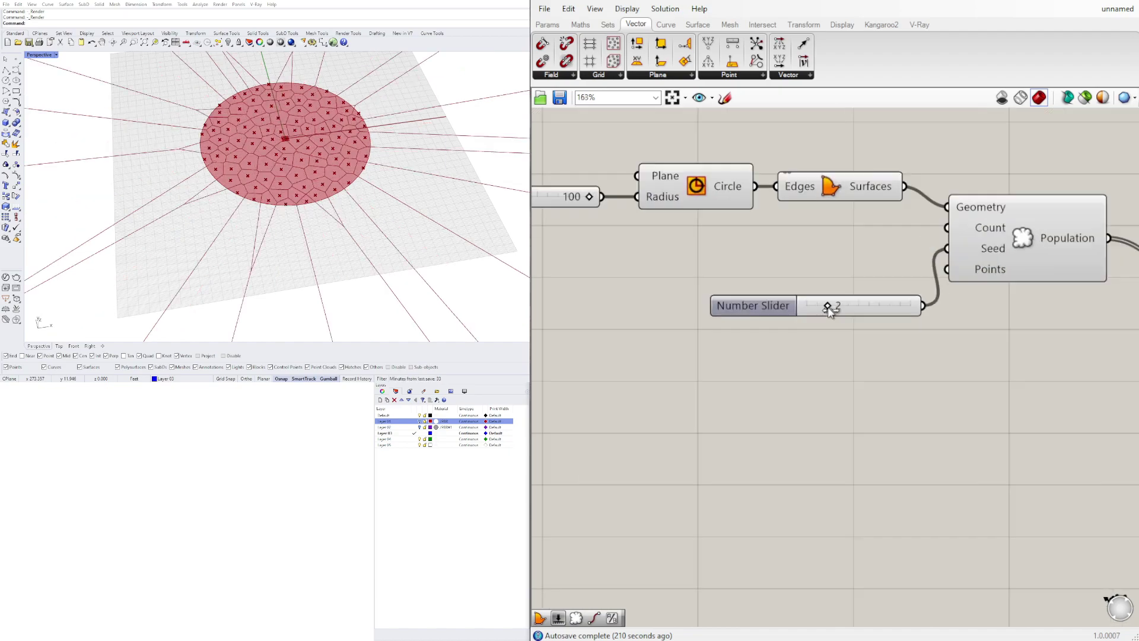
mouse_move(836, 308)
mouse_down()
mouse_move(859, 306)
mouse_move(846, 308)
mouse_up()
scroll(806, 273, down, 3)
Move the slider, Populate and Voronoi components down and right on the canvas
right_drag(909, 184, 823, 264)
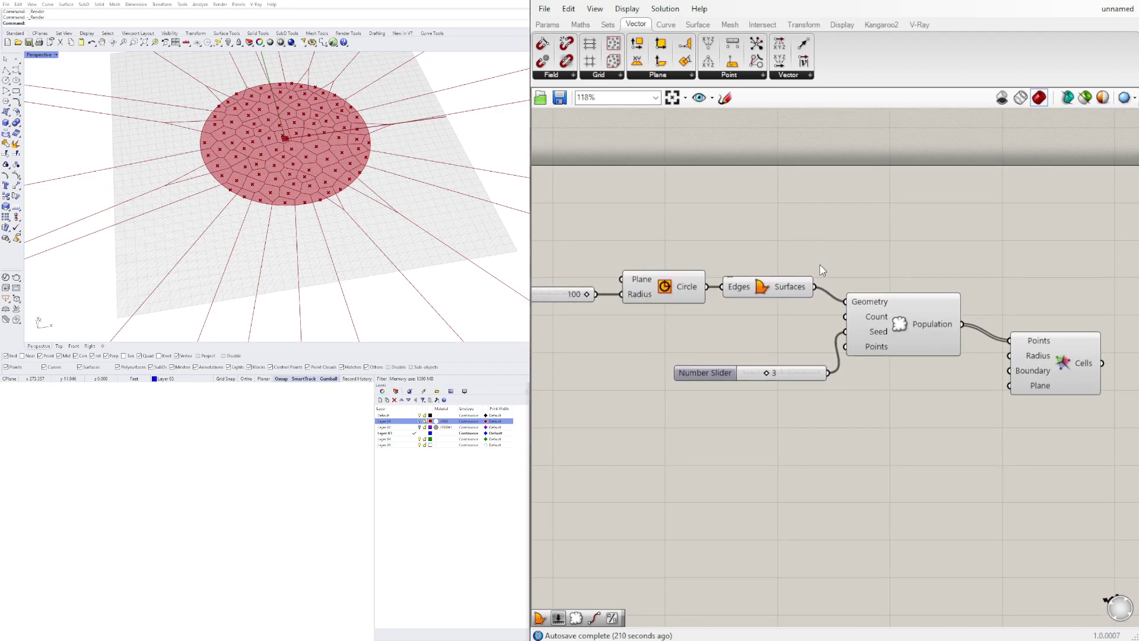
click(795, 282)
scroll(895, 350, down, 3)
drag(1067, 483, 768, 314)
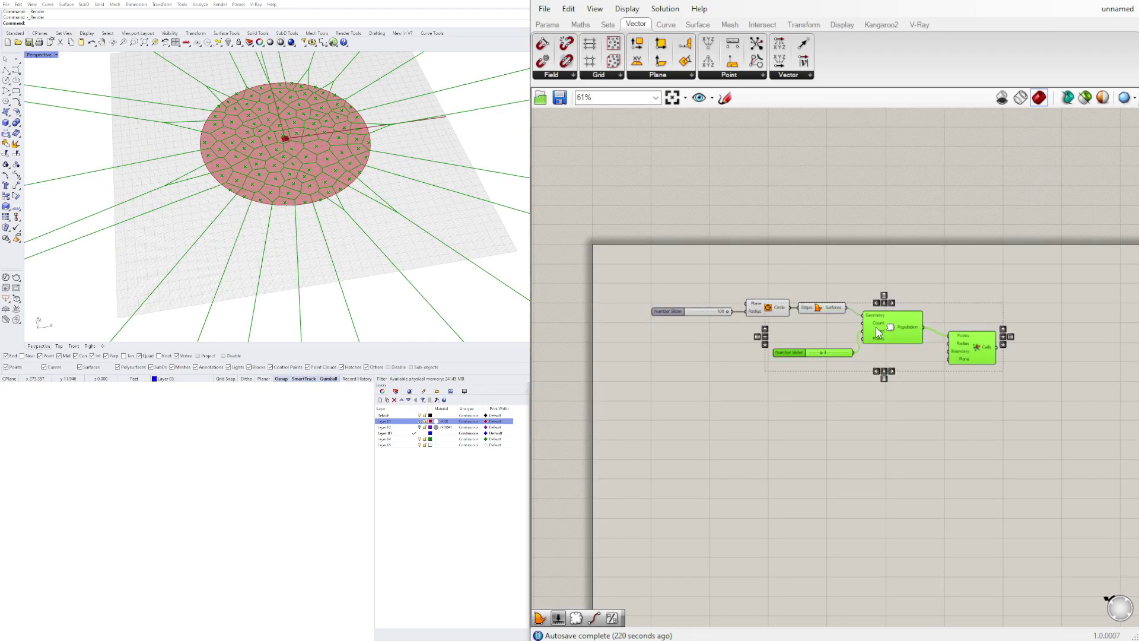
drag(896, 332, 906, 371)
Add a Surface Frames component via SURF search, fed by the circular surface
double_click(916, 309)
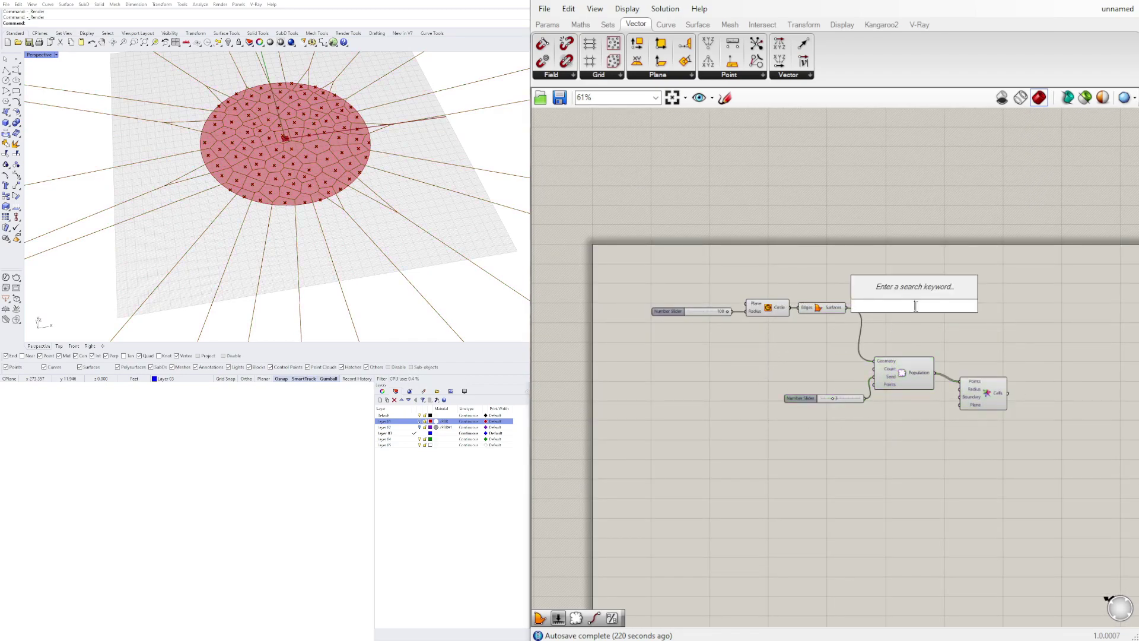
text(SURF)
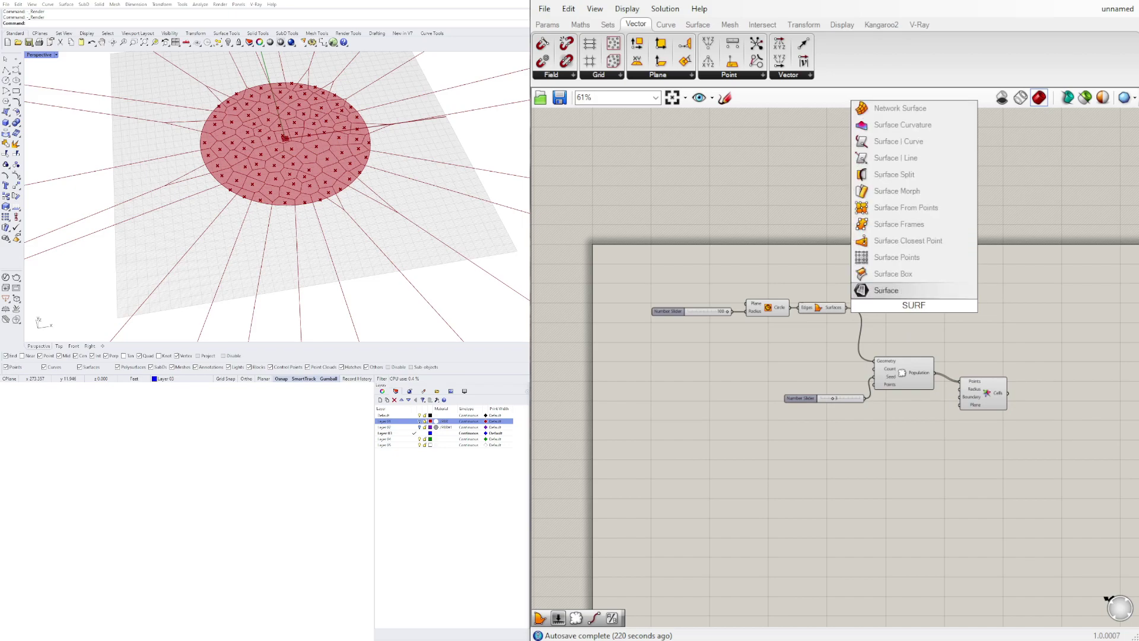
click(915, 225)
drag(847, 307, 920, 298)
click(921, 348)
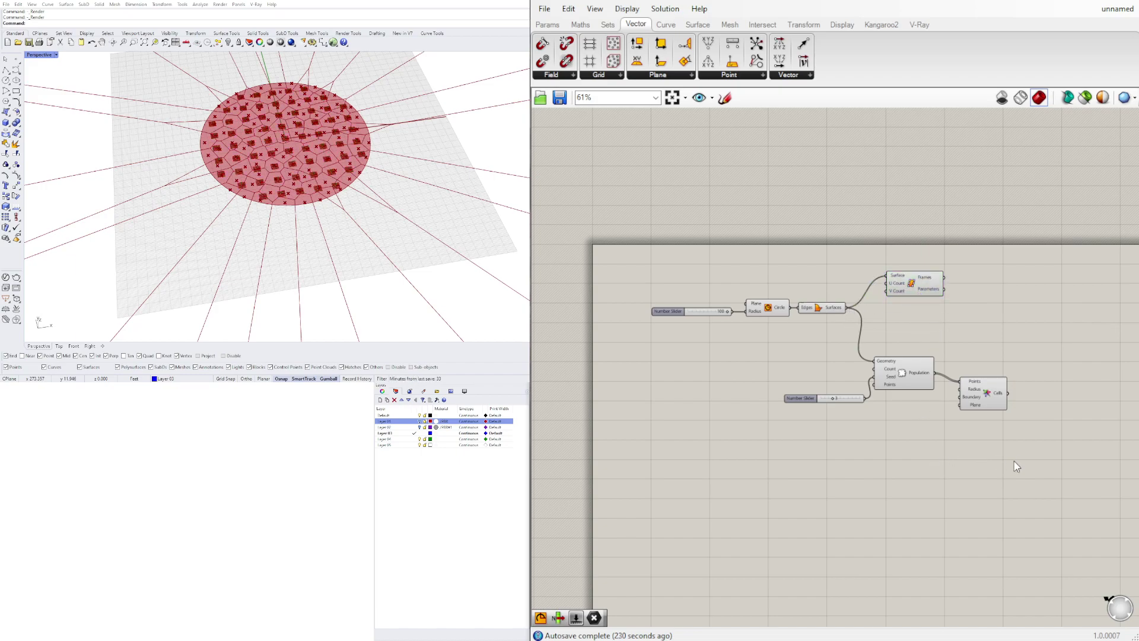
Hide the previews of the random population points and the Voronoi cells
drag(918, 418, 809, 325)
scroll(825, 341, up, 1)
middle_click(825, 342)
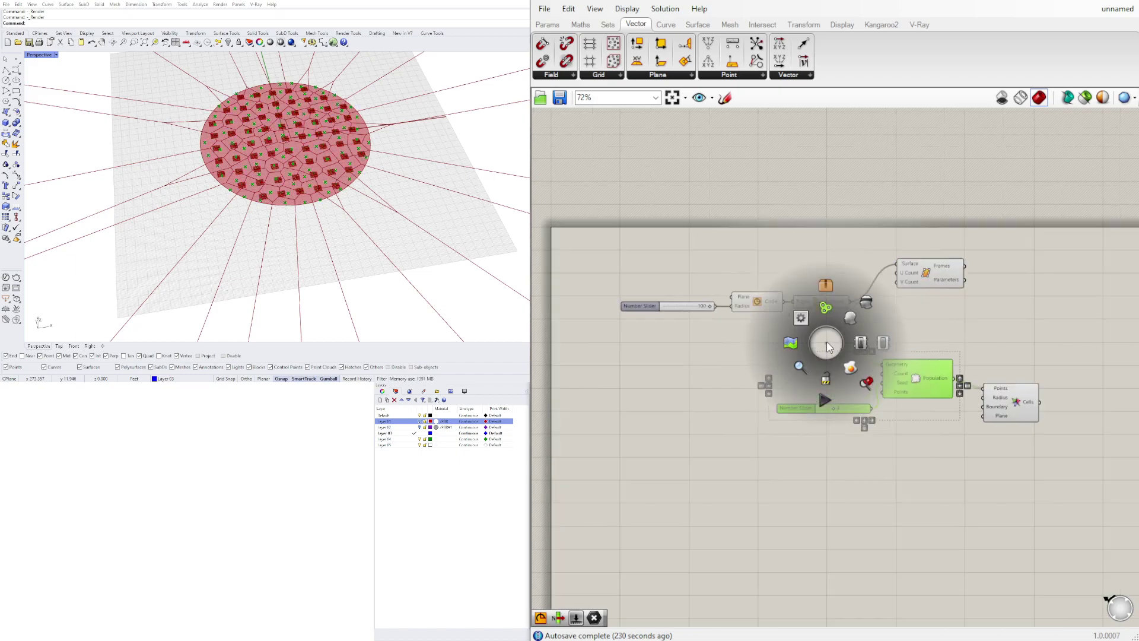
click(867, 302)
click(1010, 403)
right_click(1012, 387)
click(1038, 409)
Add a slider set to 15 driving both Surface Frames U Count and V Count
drag(1063, 524, 894, 328)
click(888, 335)
scroll(920, 273, up, 4)
drag(910, 261, 889, 284)
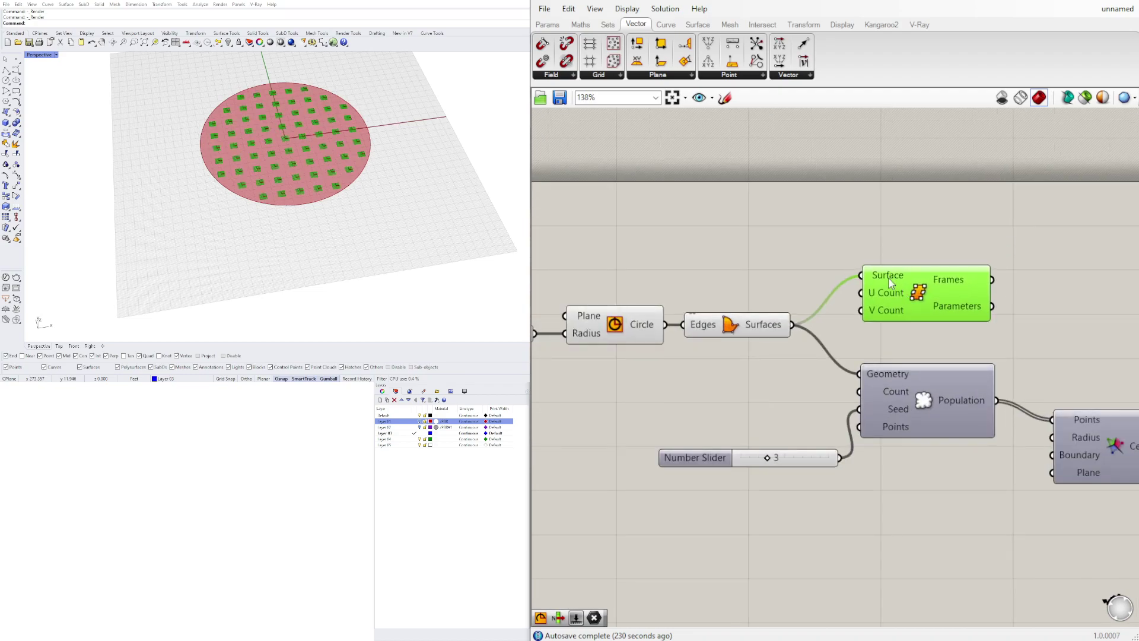
double_click(715, 261)
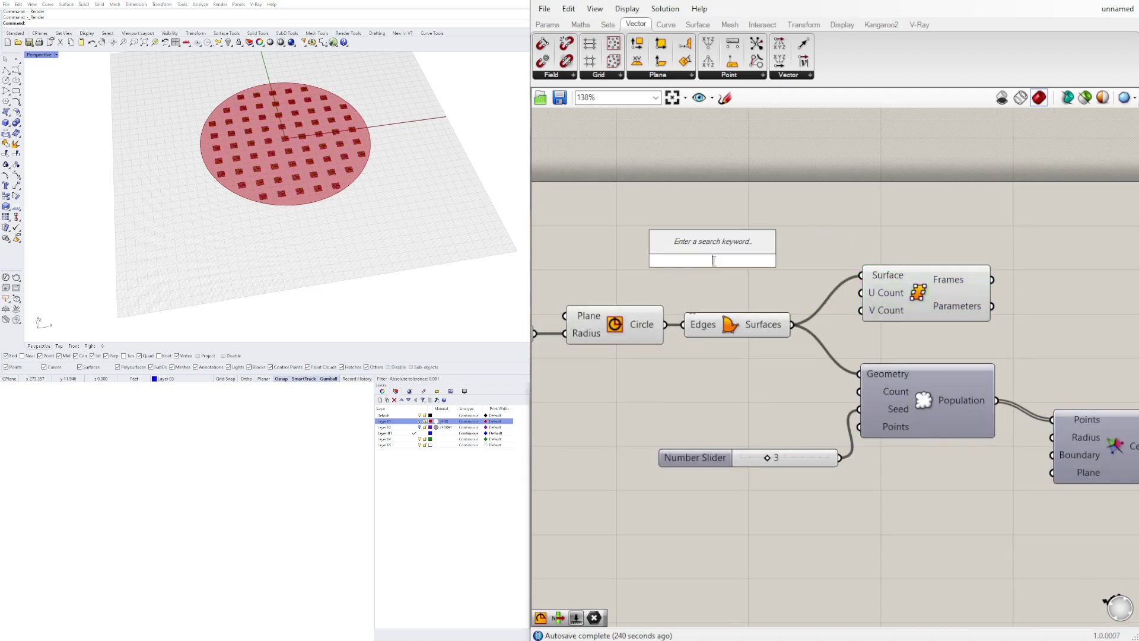
text(15)
key(Return)
drag(804, 260, 859, 298)
drag(804, 264, 861, 310)
Shift the definition left and search the canvas for POINT
right_drag(1038, 279, 949, 285)
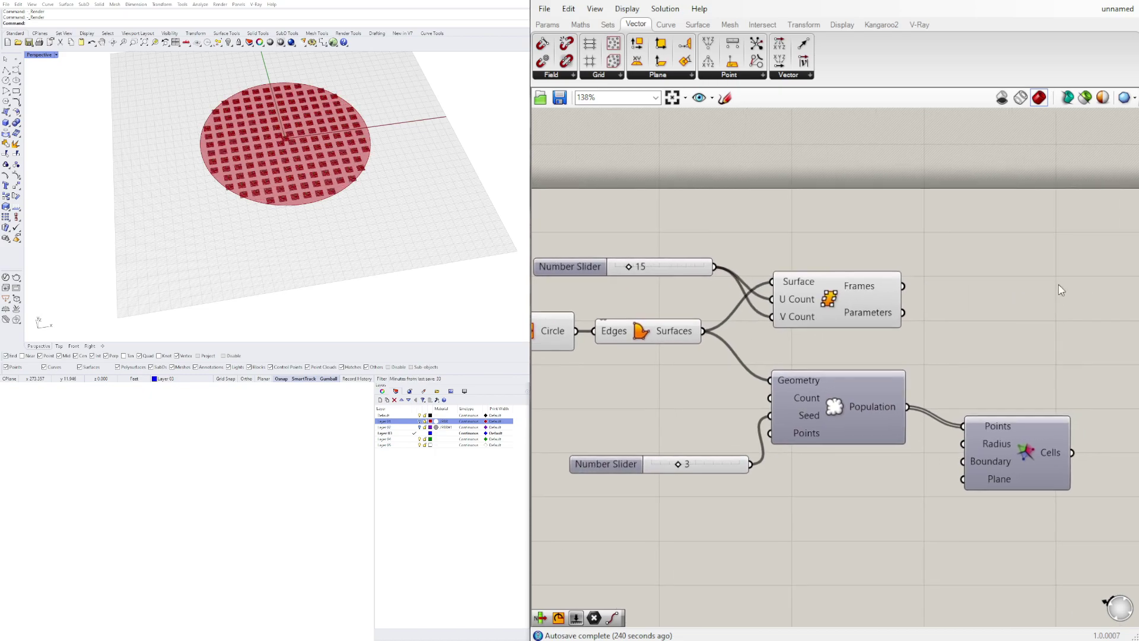
double_click(971, 281)
text(PO)
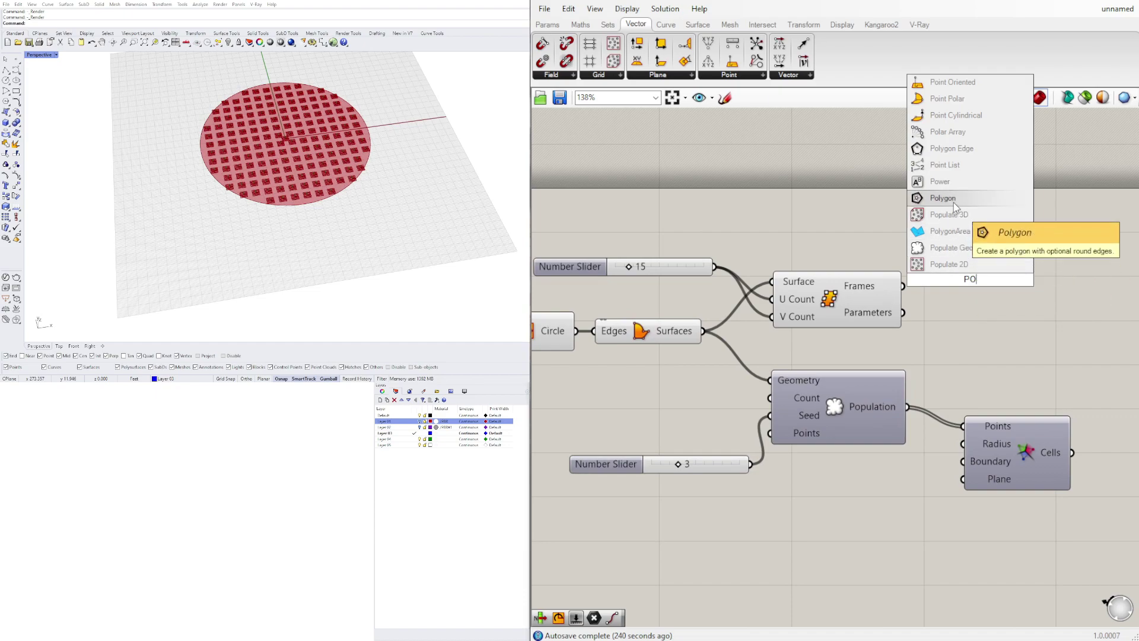
text(I)
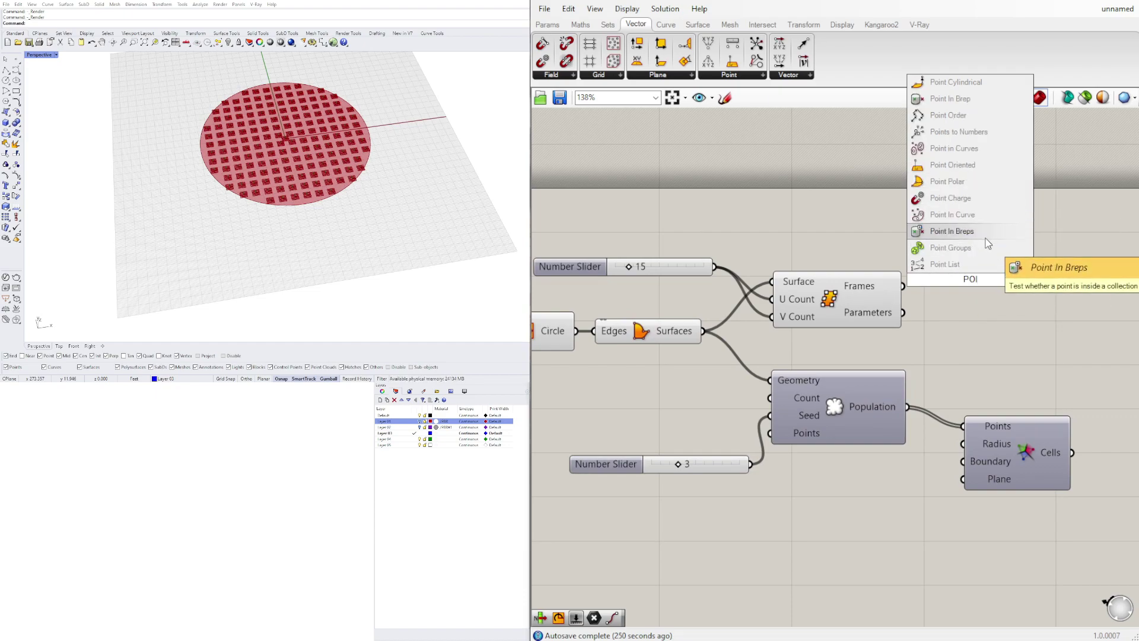
text(NT)
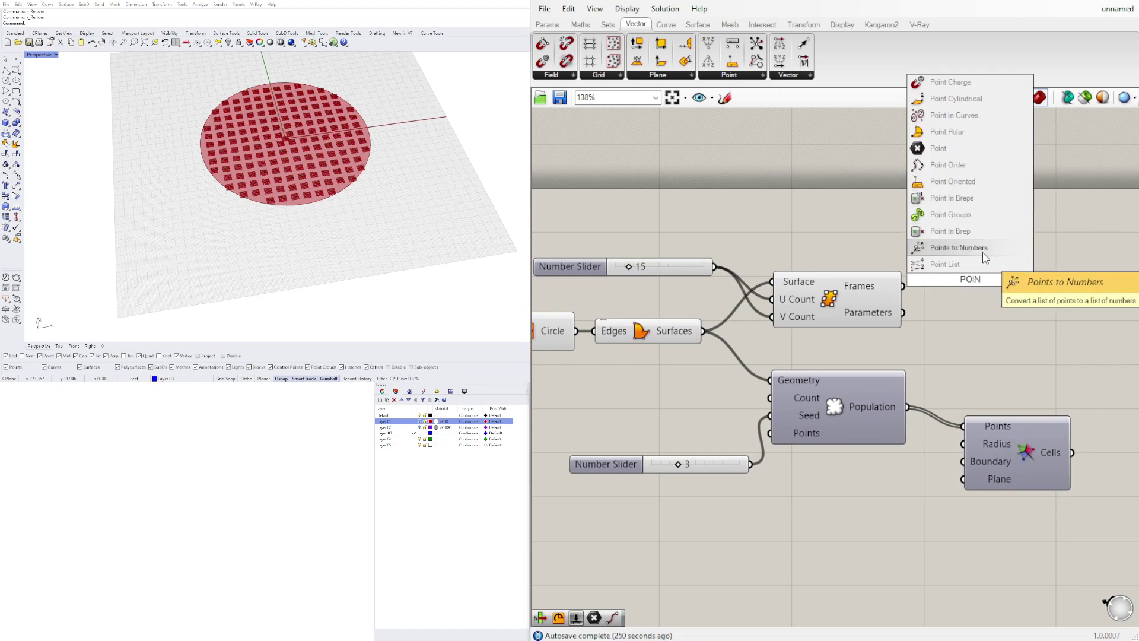
Add a Point parameter collecting the Surface Frames output and hide the frames preview
click(938, 264)
drag(902, 286, 946, 280)
click(963, 283)
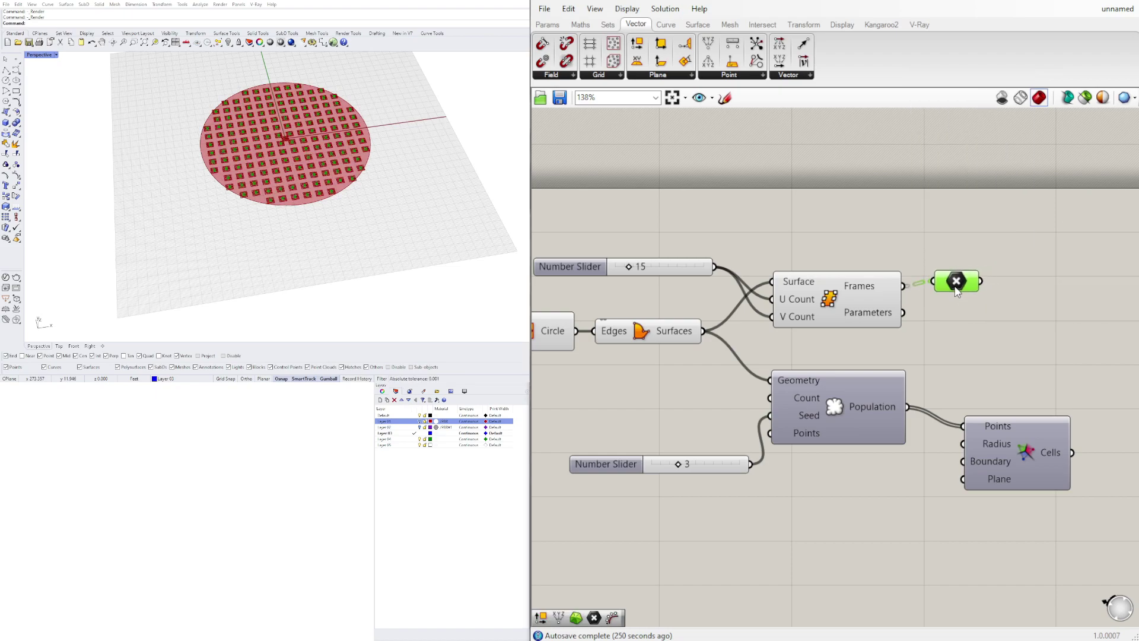
click(839, 294)
right_drag(840, 295, 906, 289)
right_click(905, 289)
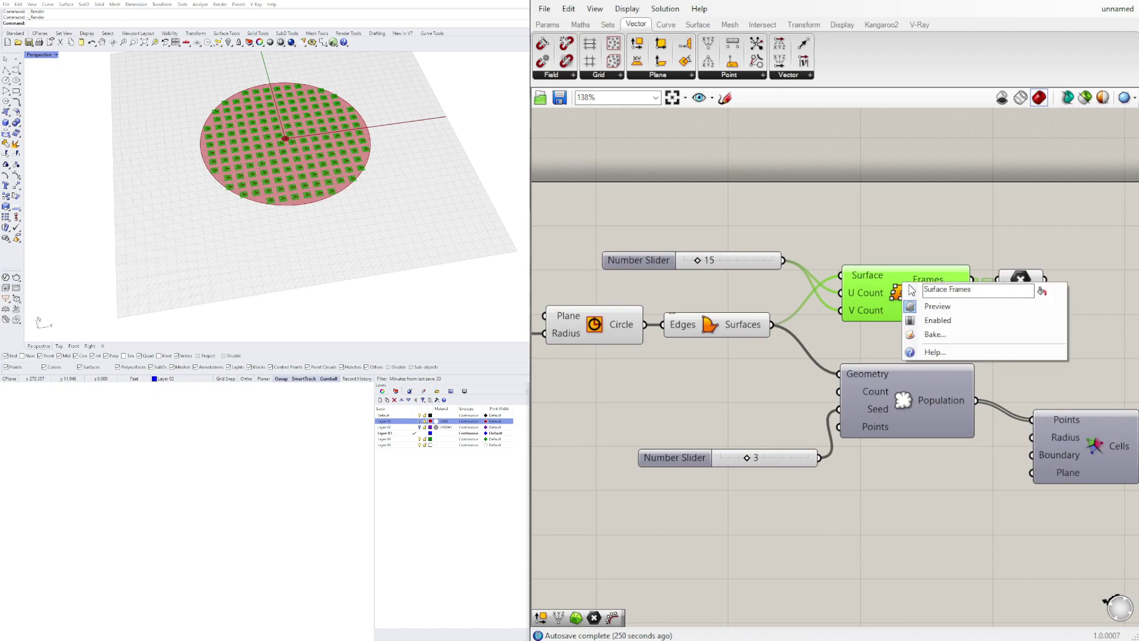
click(922, 304)
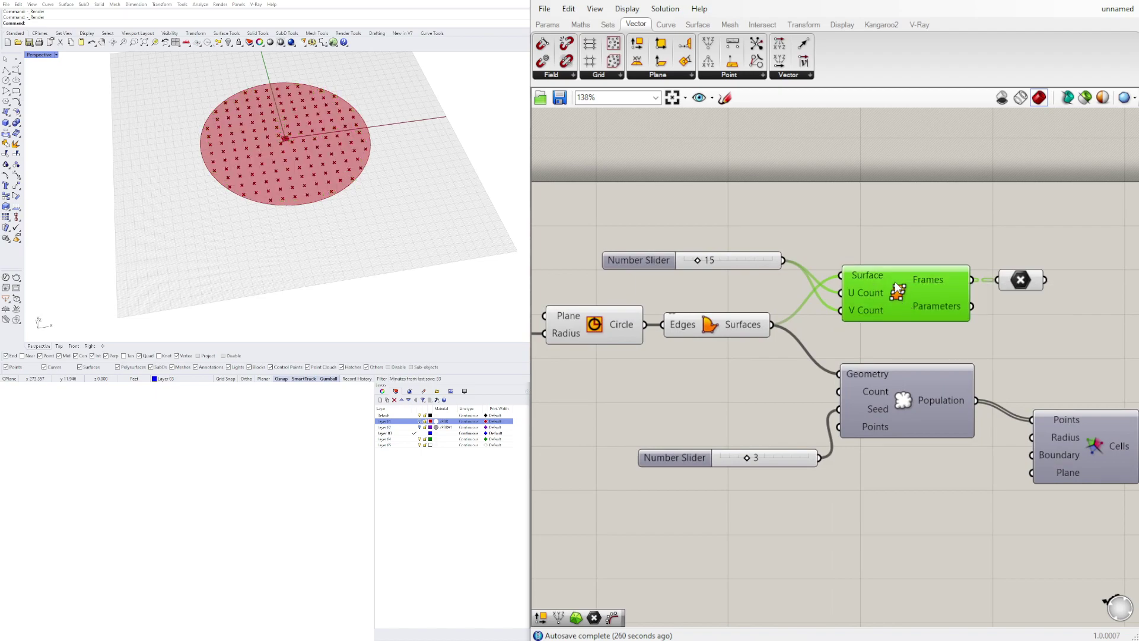
Wire the Point parameter's grid points into the Voronoi Points input
click(1017, 286)
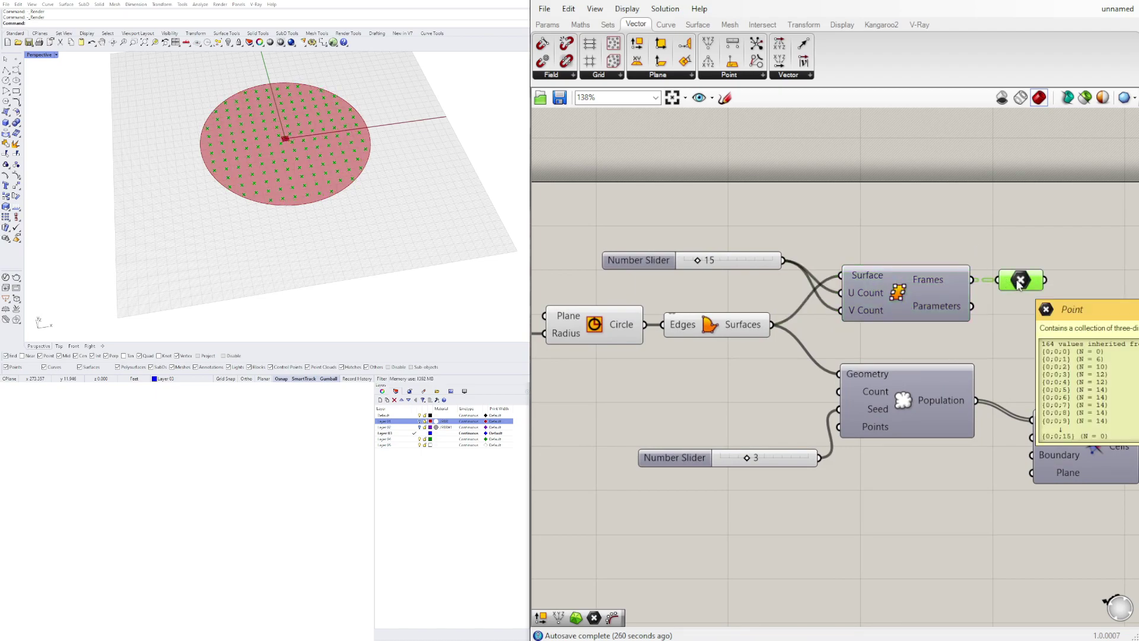
click(721, 222)
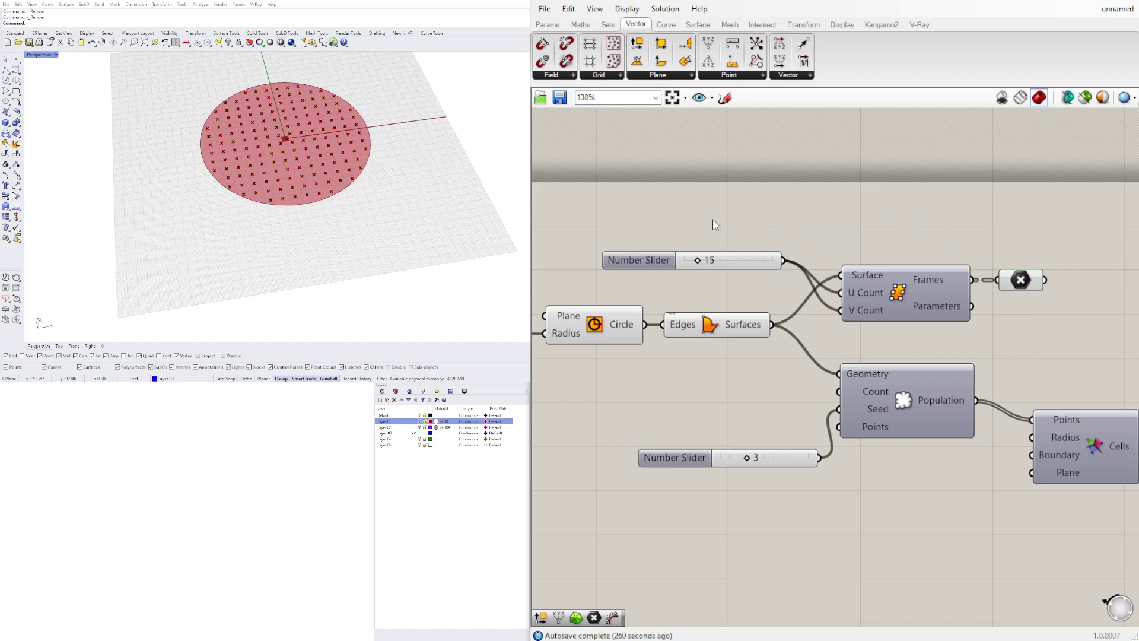
click(669, 262)
click(1004, 305)
right_drag(1004, 305, 832, 290)
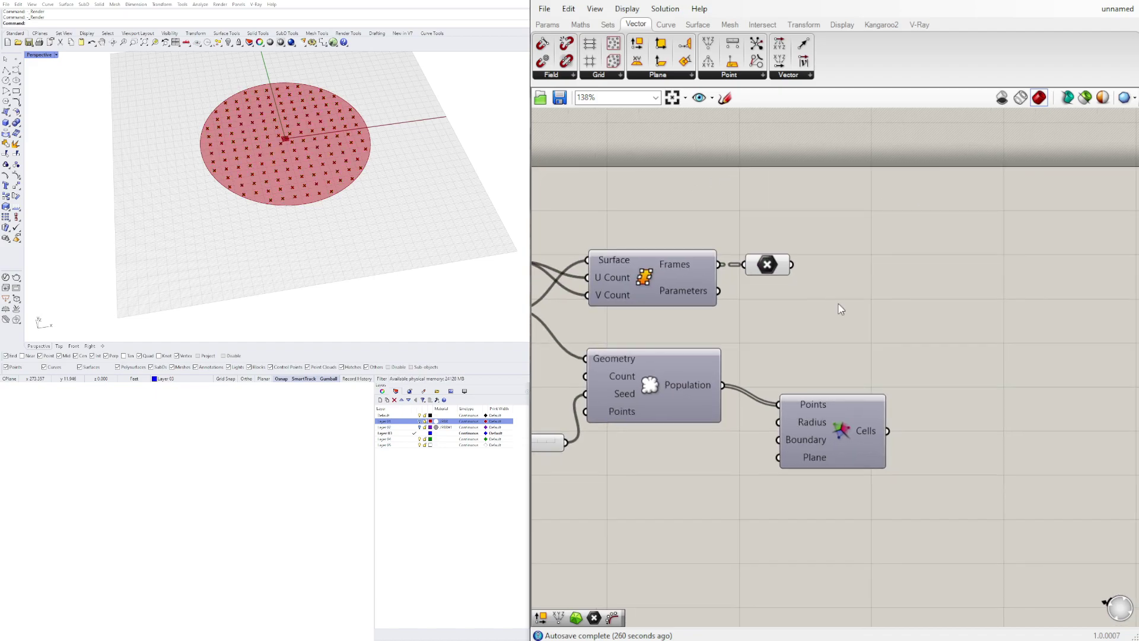
scroll(831, 291, down, 1)
click(873, 395)
drag(873, 395, 937, 351)
drag(797, 279, 894, 342)
Flatten the Voronoi Points input and turn the Voronoi preview back on
click(948, 310)
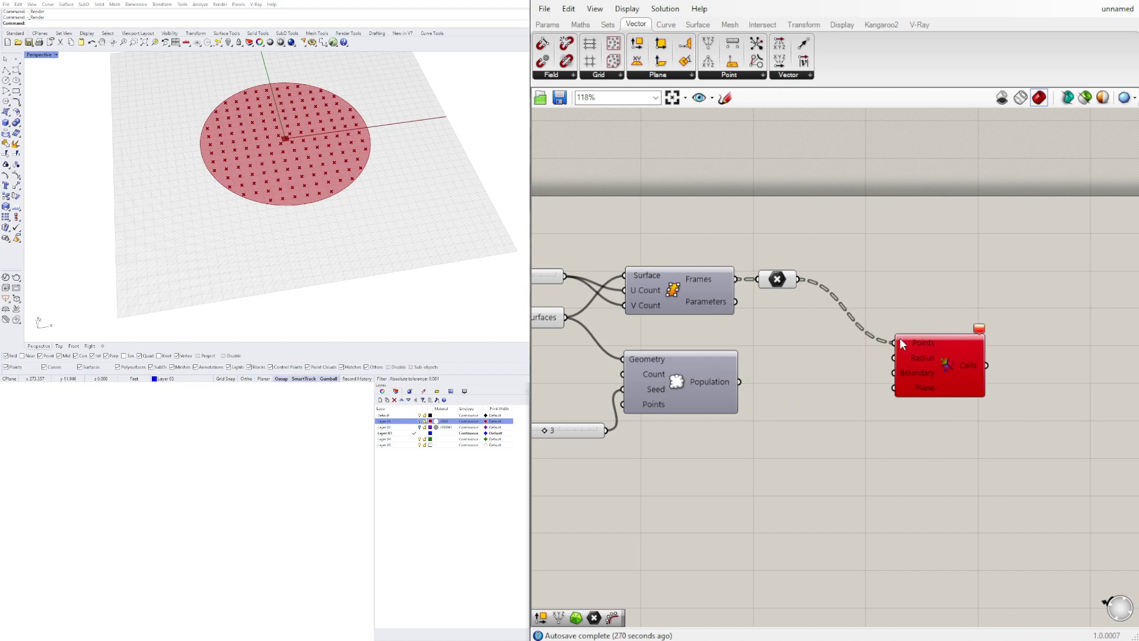
right_click(903, 342)
click(955, 437)
right_click(947, 367)
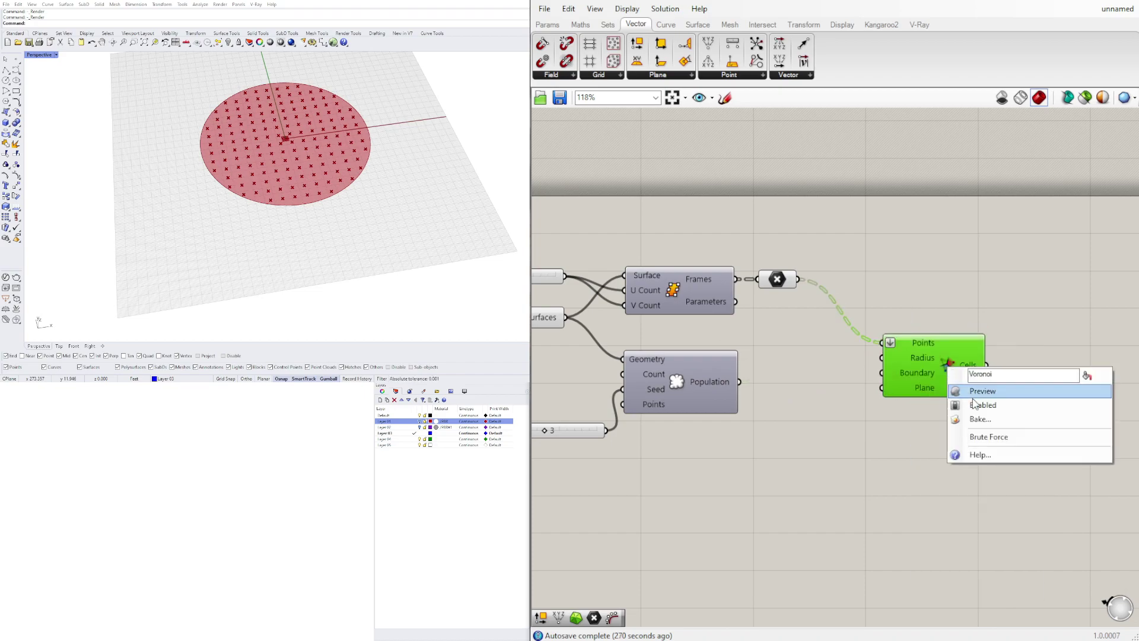
click(973, 392)
scroll(241, 97, up, 3)
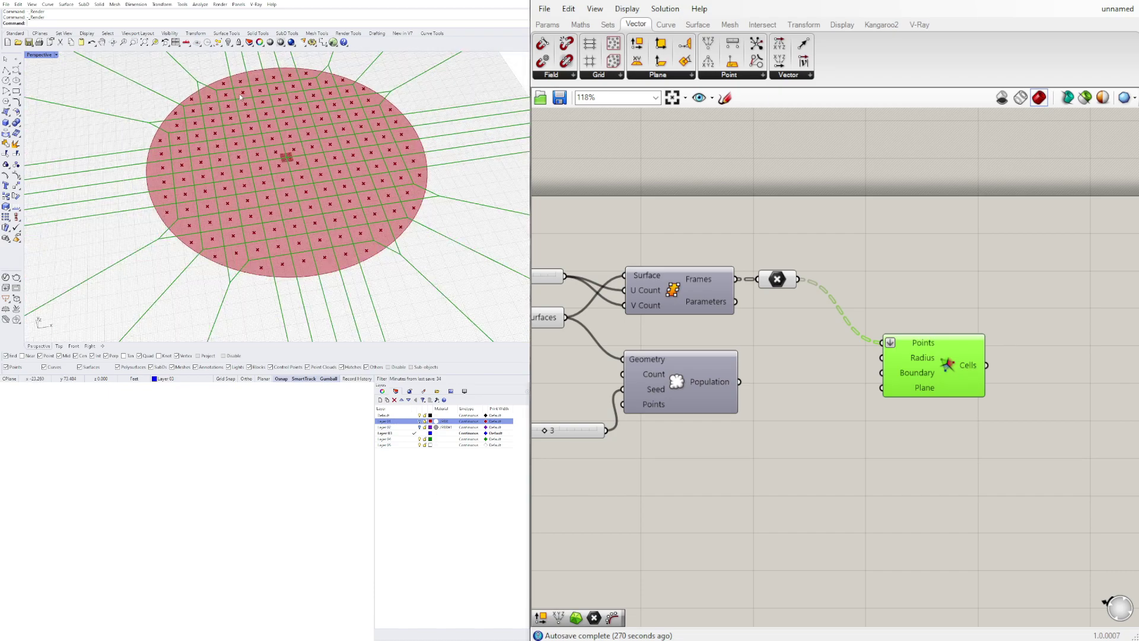
scroll(241, 97, down, 2)
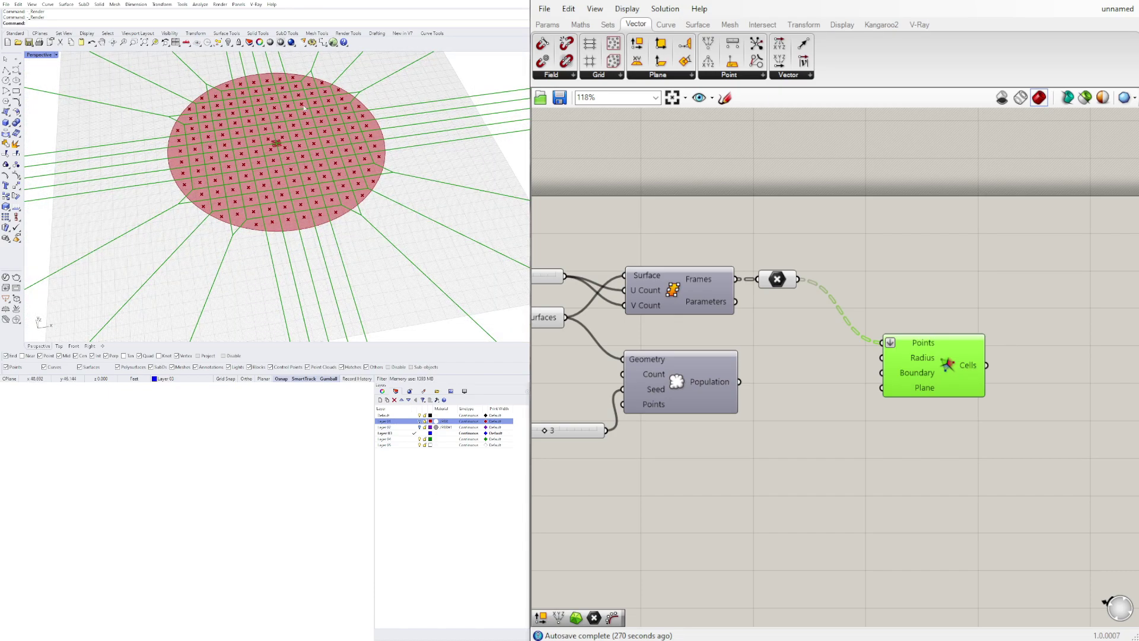
Change the grid-count slider to 13
right_drag(623, 366, 860, 375)
scroll(741, 273, up, 4)
mouse_move(708, 305)
mouse_down()
mouse_move(741, 310)
mouse_move(700, 309)
mouse_move(711, 310)
mouse_up()
scroll(712, 309, down, 4)
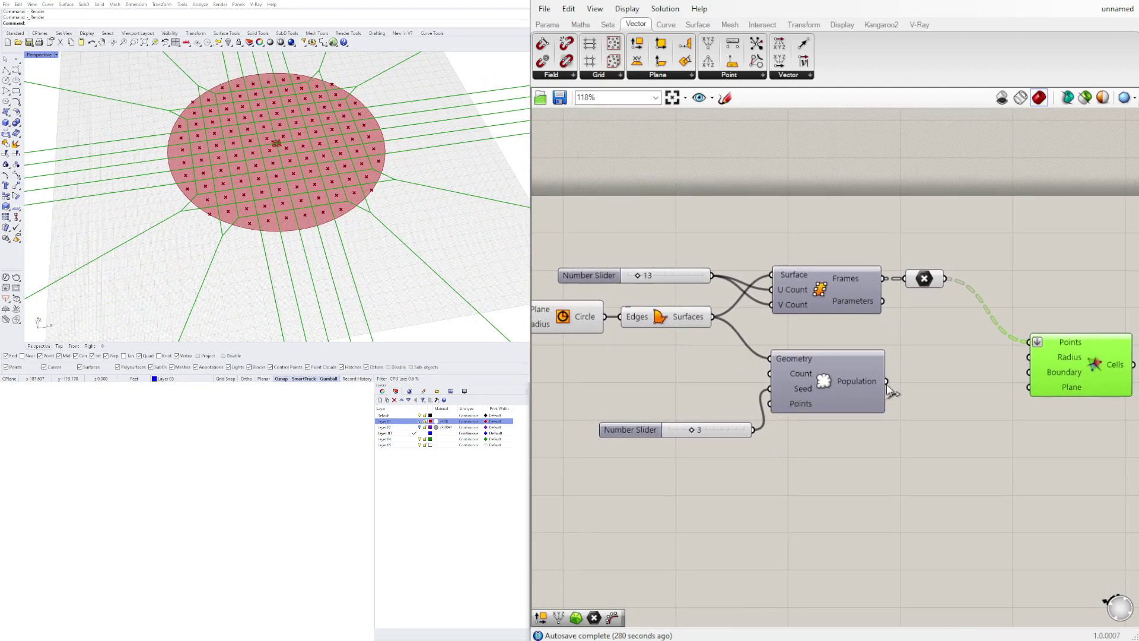
Add the random population points as a second source for Voronoi Points, then reposition the seed slider
drag(891, 383, 1029, 342)
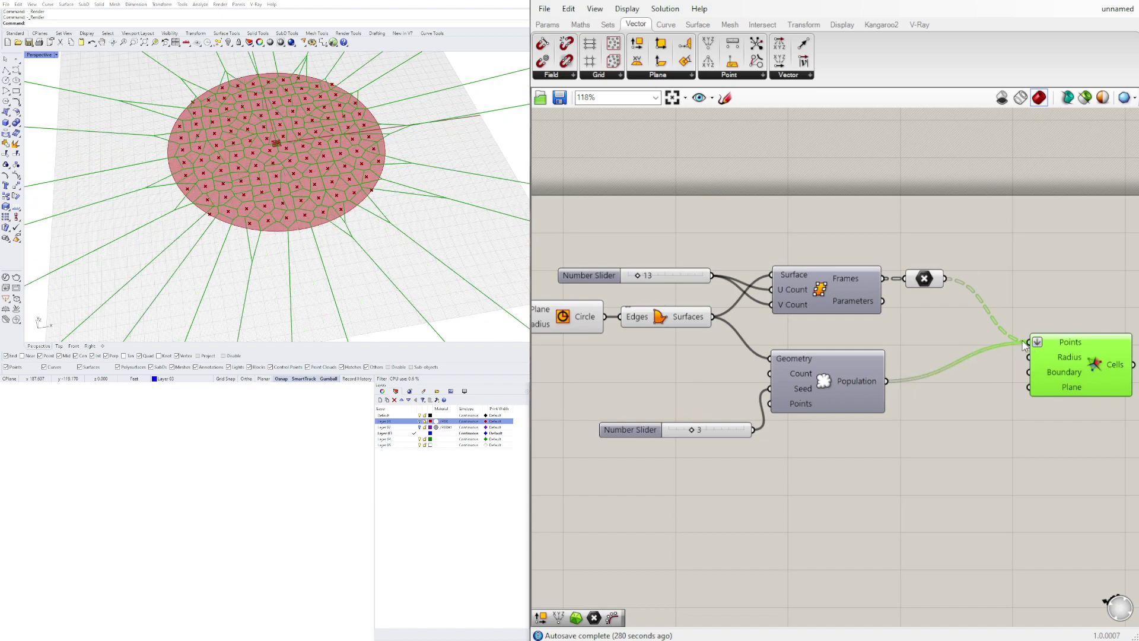
scroll(297, 154, up, 3)
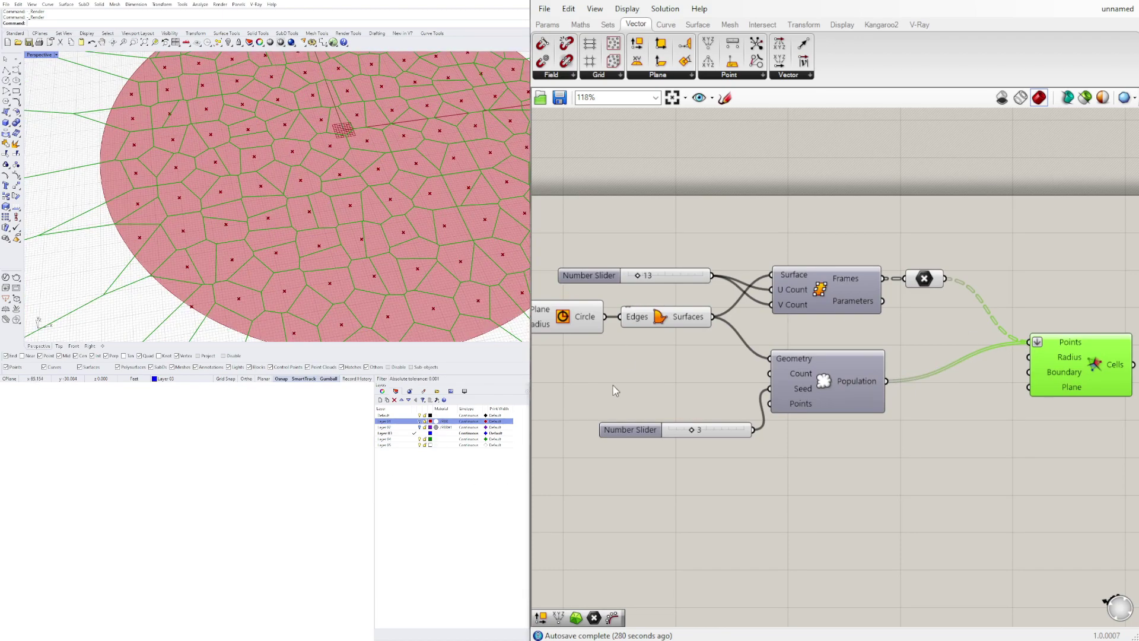
scroll(707, 439, up, 2)
right_drag(707, 438, 880, 462)
drag(880, 462, 720, 388)
Add a number slider at 15 and connect it to the Population Count input
scroll(830, 415, down, 2)
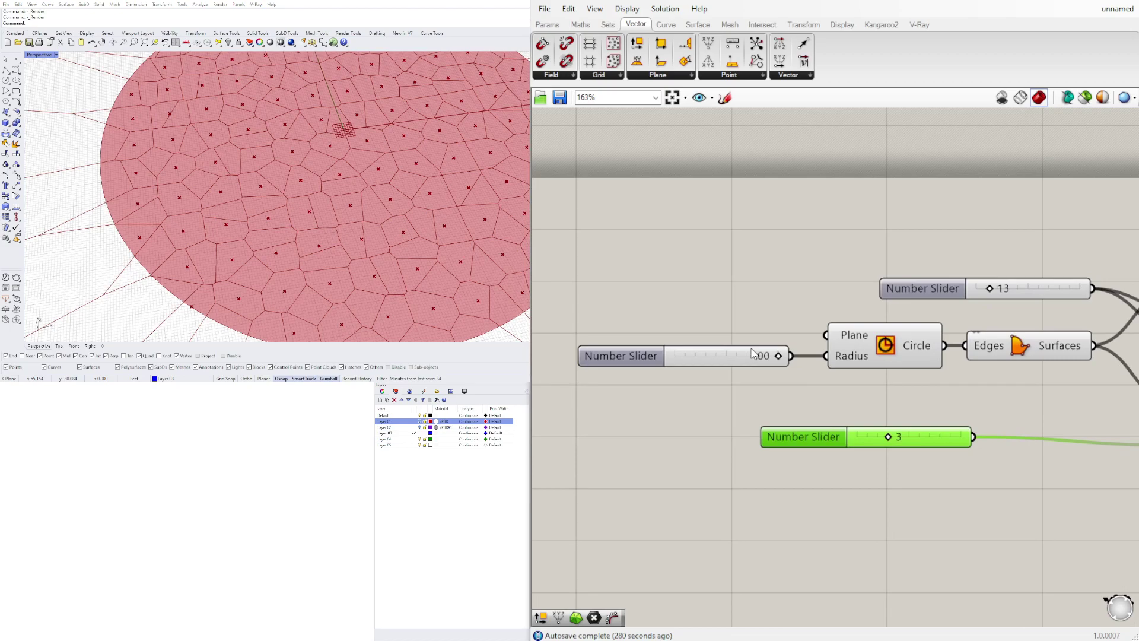
click(808, 441)
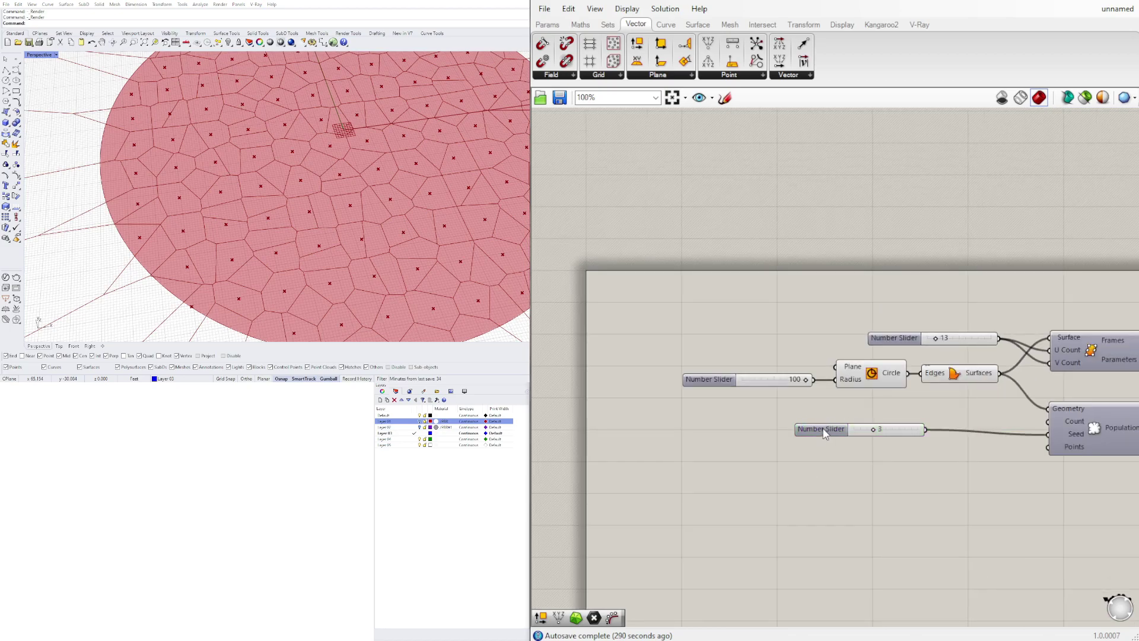
drag(824, 435, 825, 497)
scroll(329, 191, down, 5)
scroll(328, 190, up, 3)
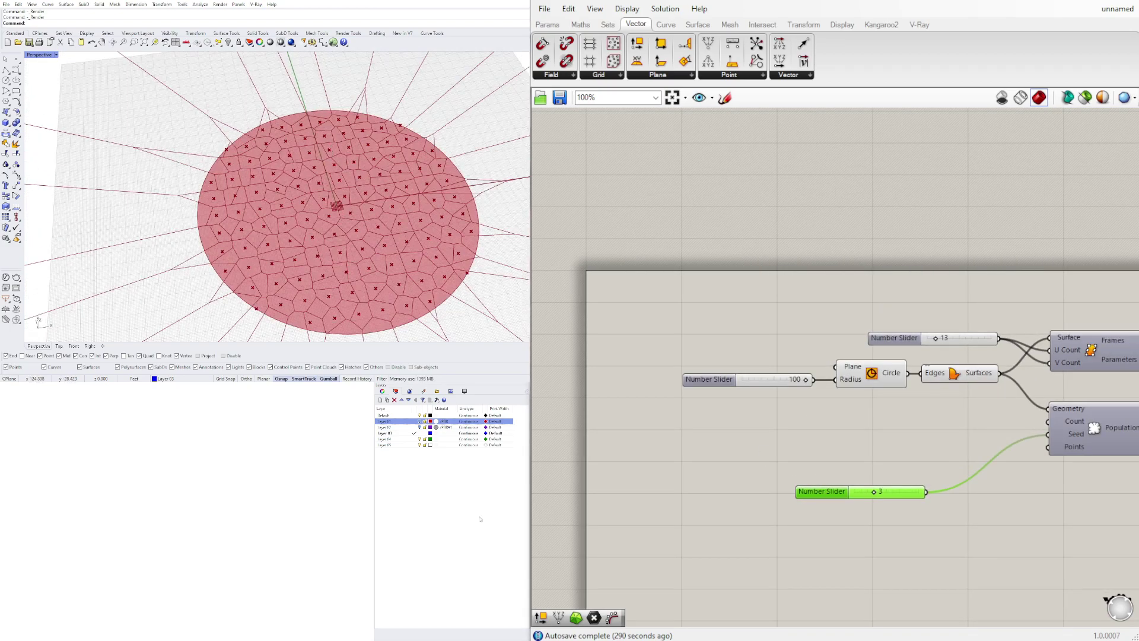
double_click(901, 465)
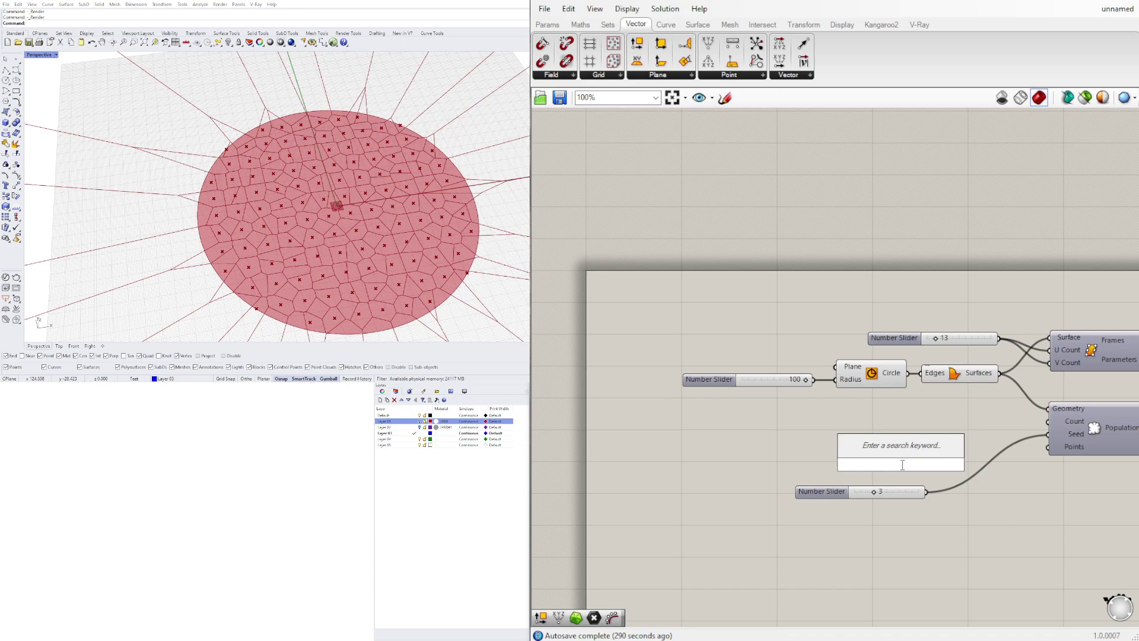
text(15)
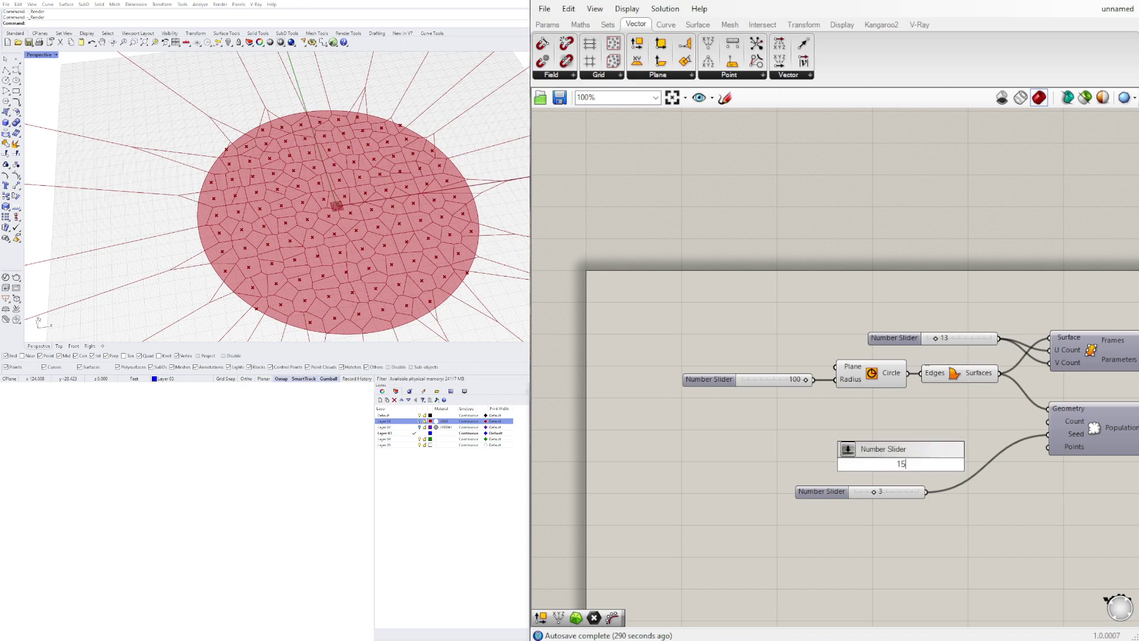
click(901, 464)
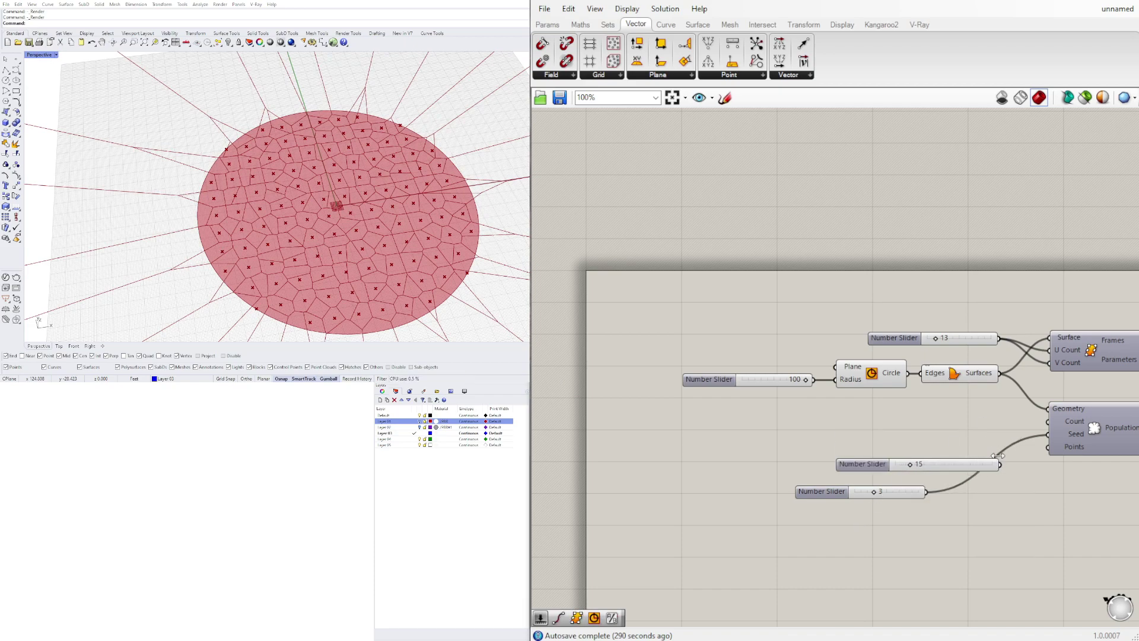
drag(1025, 449, 1038, 423)
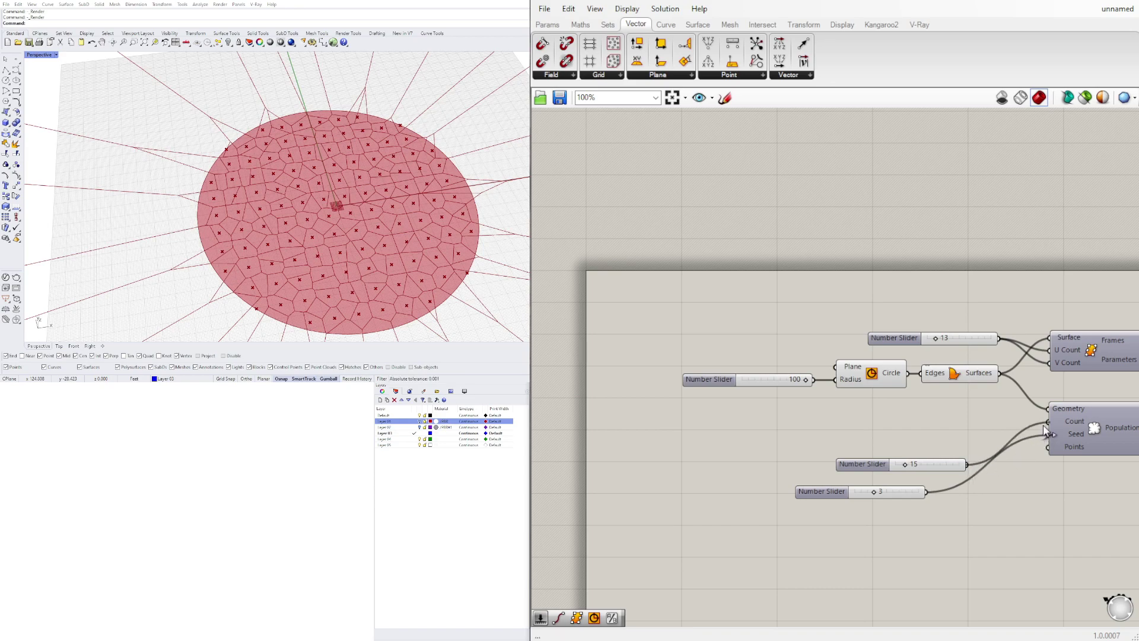
drag(870, 469, 866, 432)
Toggle the Surface Frames preview on and then off again
scroll(819, 432, up, 2)
scroll(836, 379, down, 4)
scroll(854, 385, up, 3)
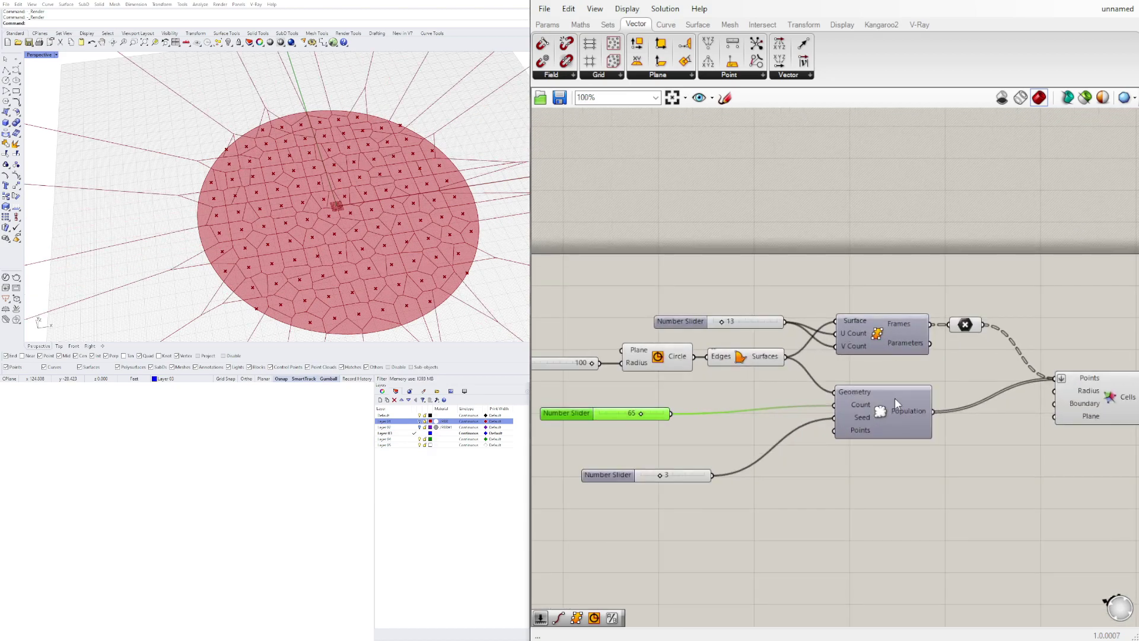
right_click(882, 335)
click(891, 353)
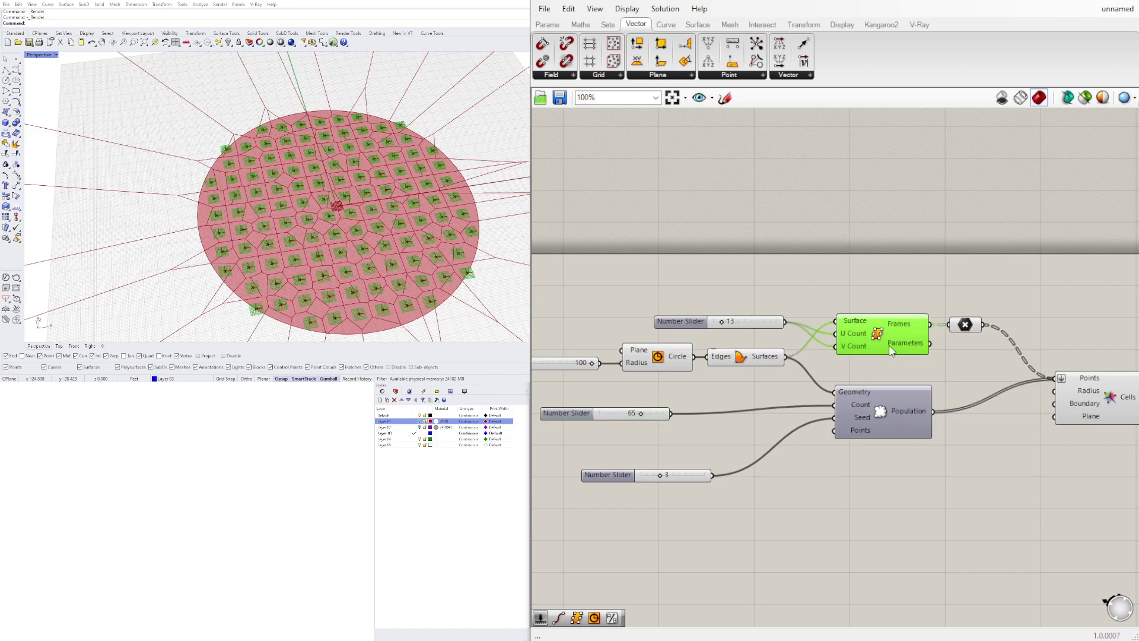
right_click(887, 335)
click(895, 353)
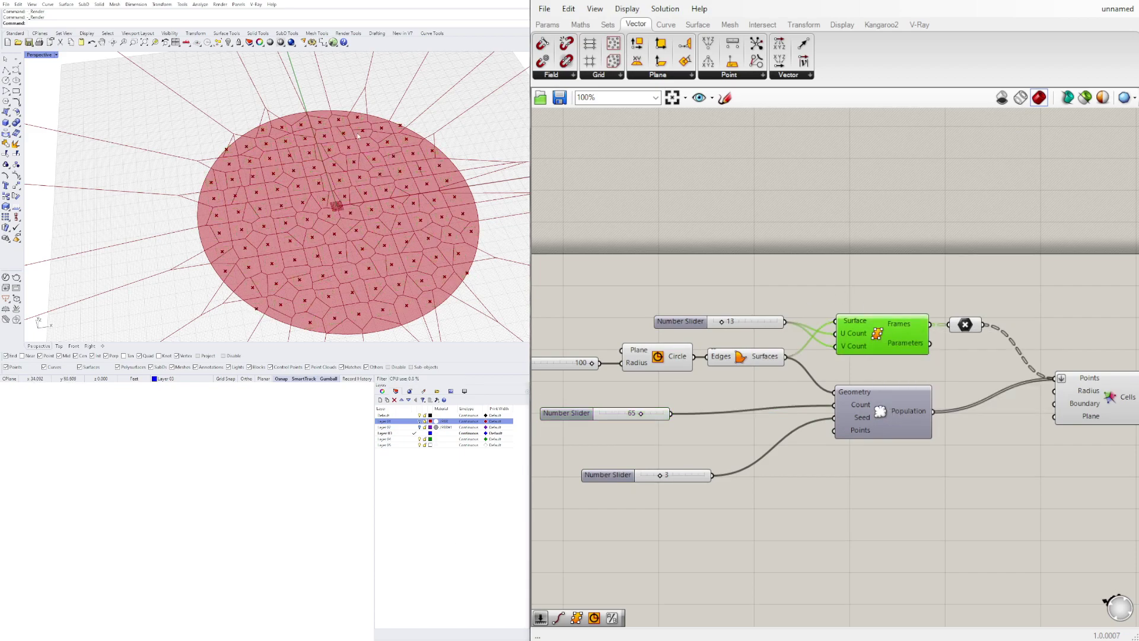
Raise the population count slider to 100 and move the Point parameter down and right
scroll(633, 424, up, 4)
drag(652, 399, 746, 400)
scroll(962, 398, down, 4)
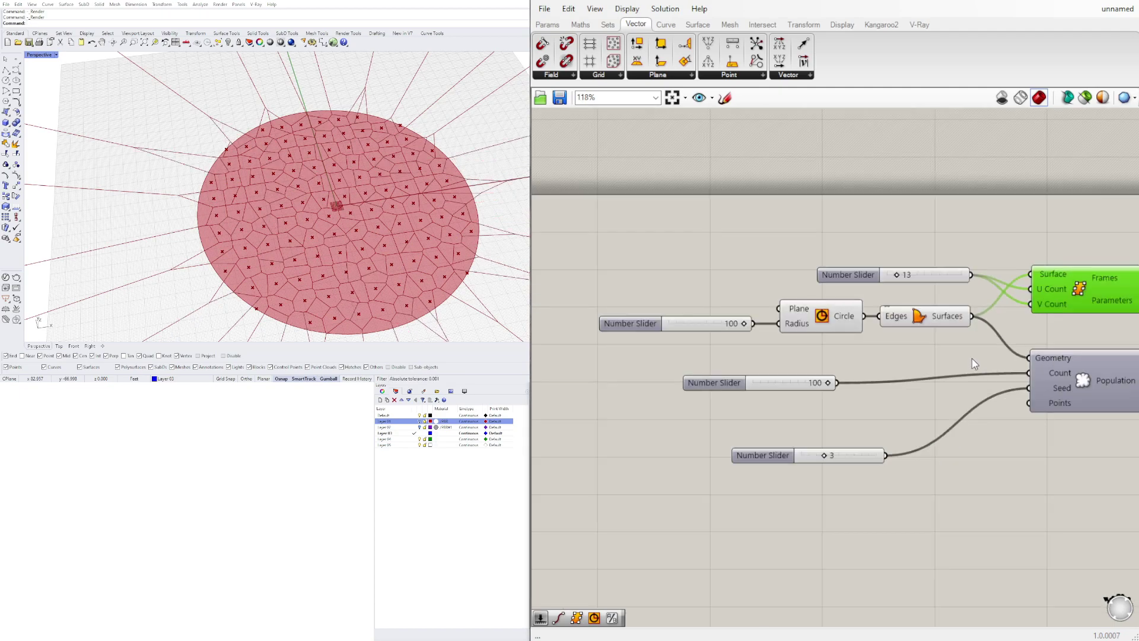
right_drag(971, 358, 799, 269)
scroll(800, 269, up, 3)
click(845, 236)
drag(962, 244, 979, 269)
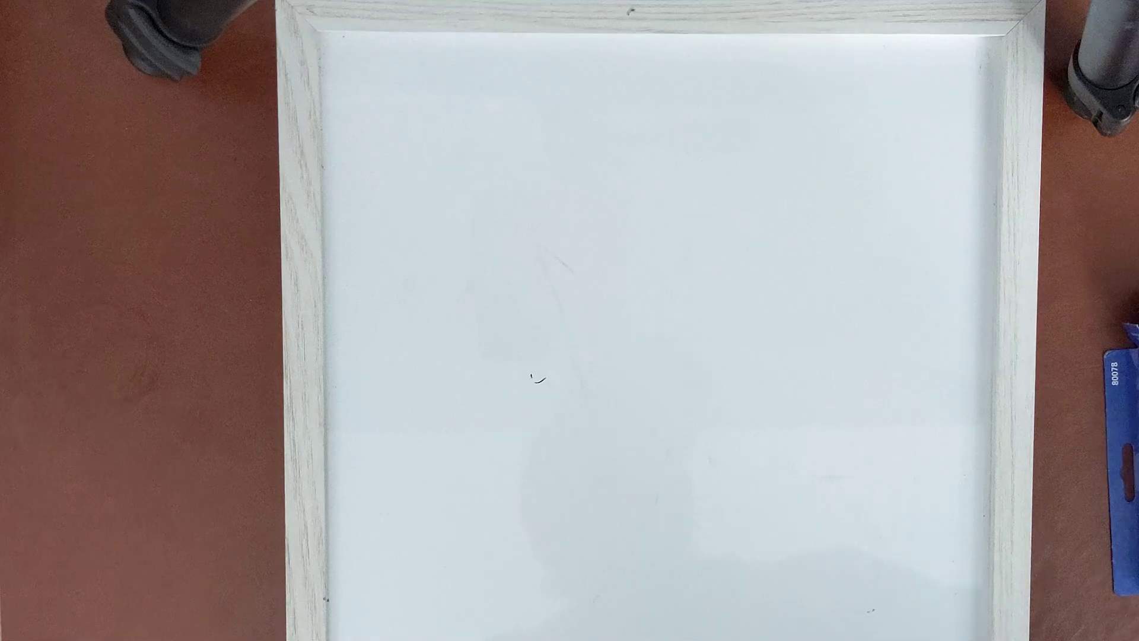